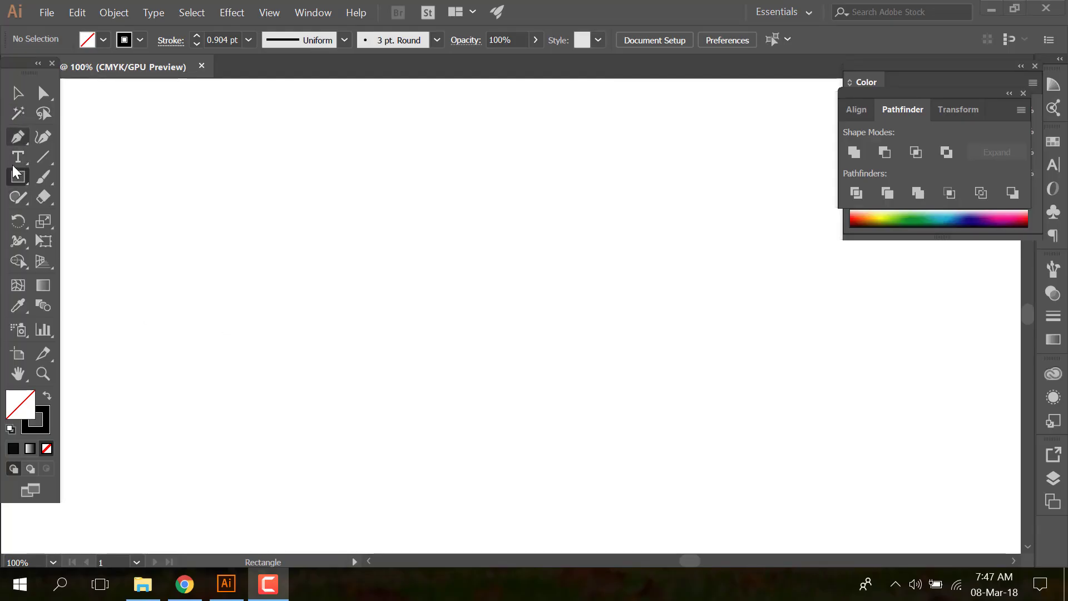
- Draw a large circle on the artboard with the Ellipse tool
drag(18, 184, 94, 217)
drag(243, 192, 489, 408)
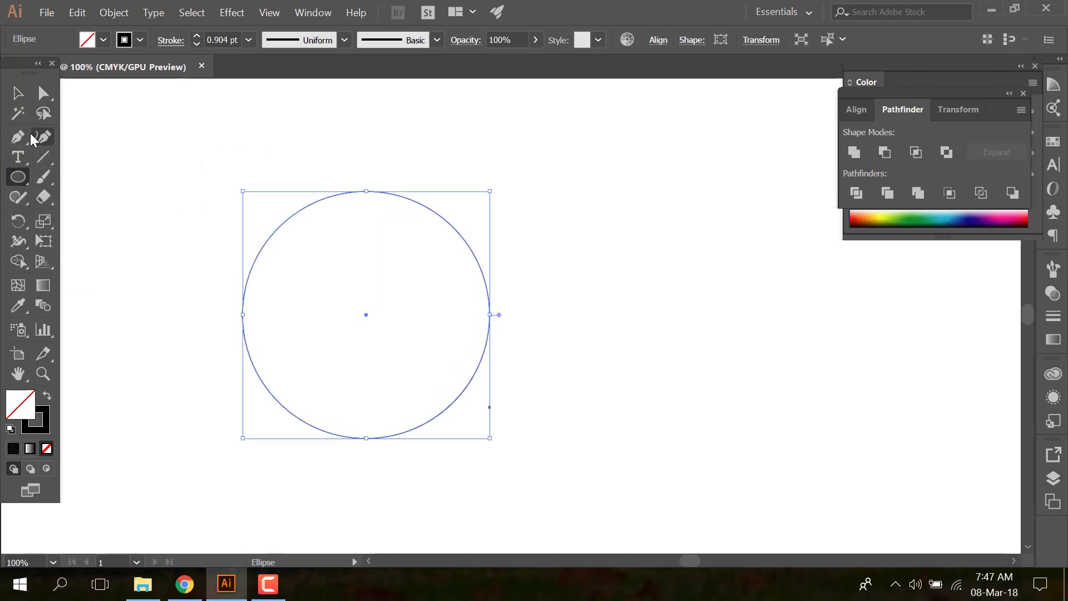
click(25, 99)
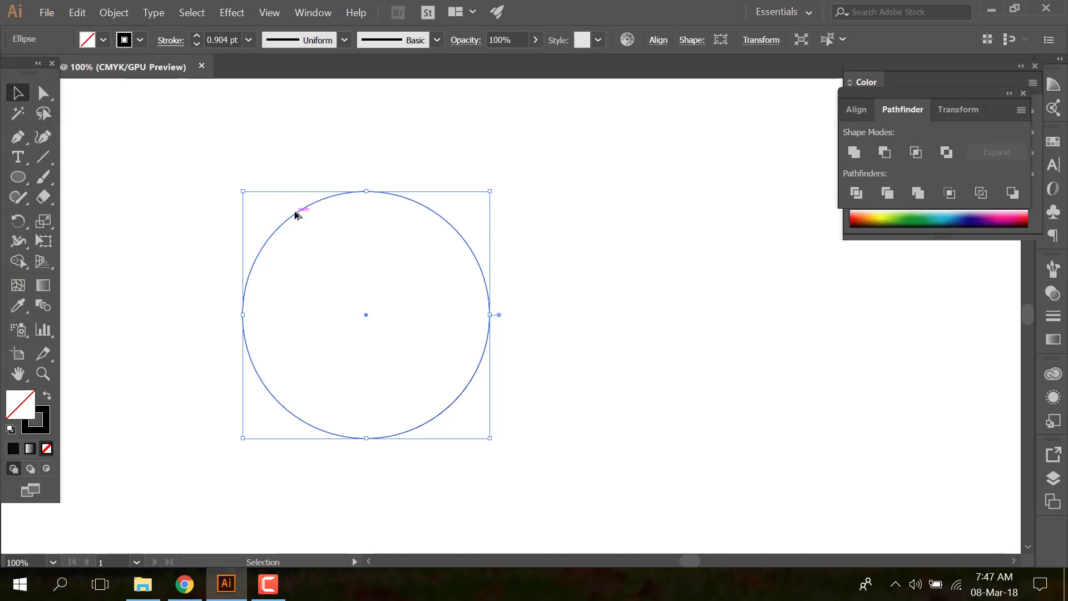
- Alt-drag a slightly smaller copy of the circle, then marquee-select both circles
alt+drag(296, 215, 310, 230)
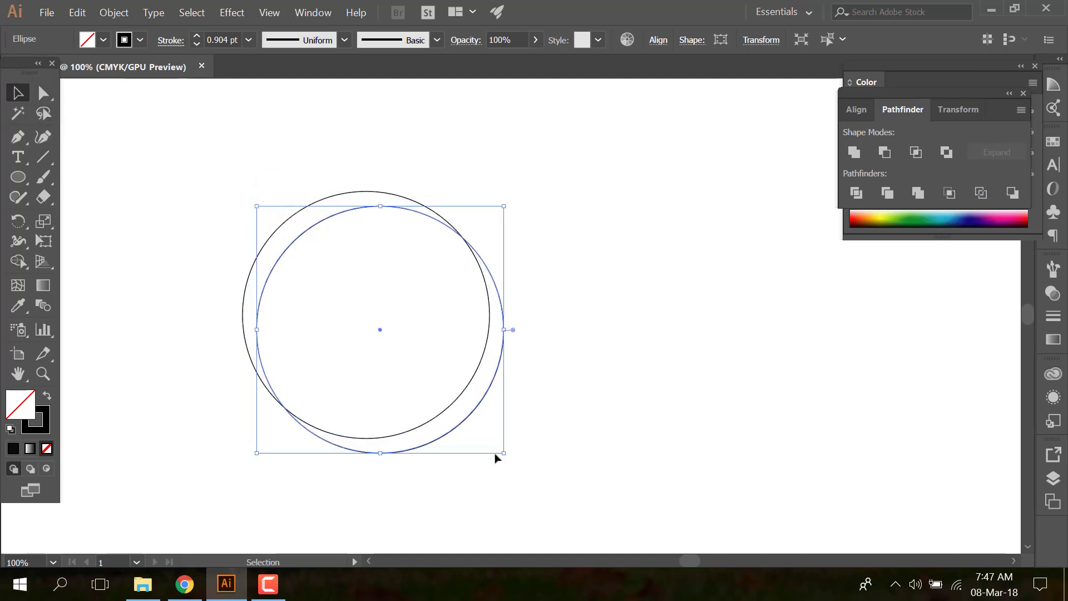
drag(504, 453, 488, 434)
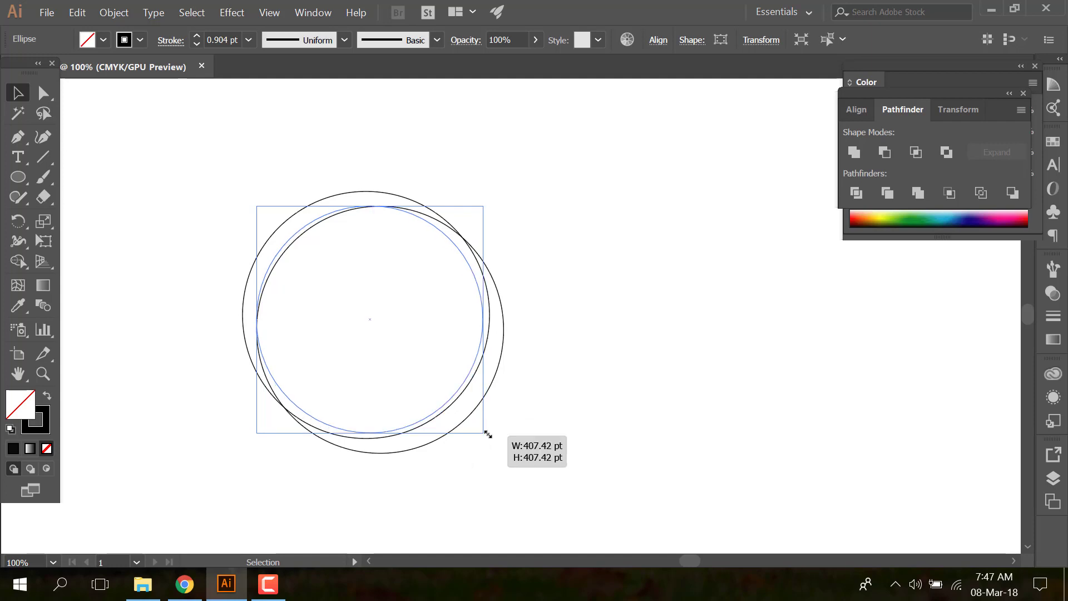
drag(487, 434, 483, 432)
drag(259, 149, 447, 374)
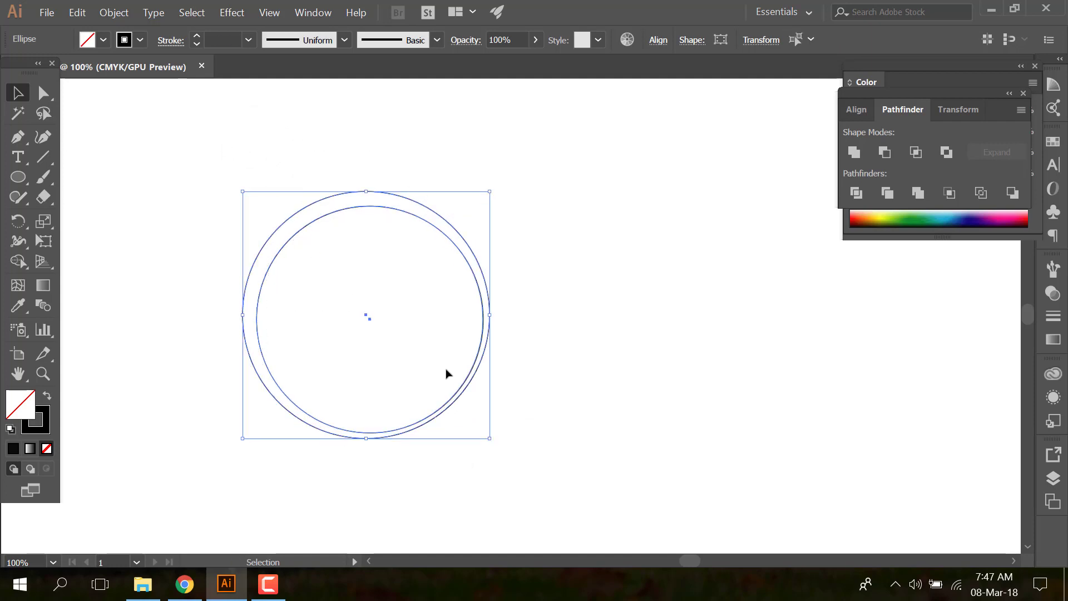
- Centre the two circles on each other both vertically and horizontally
click(657, 41)
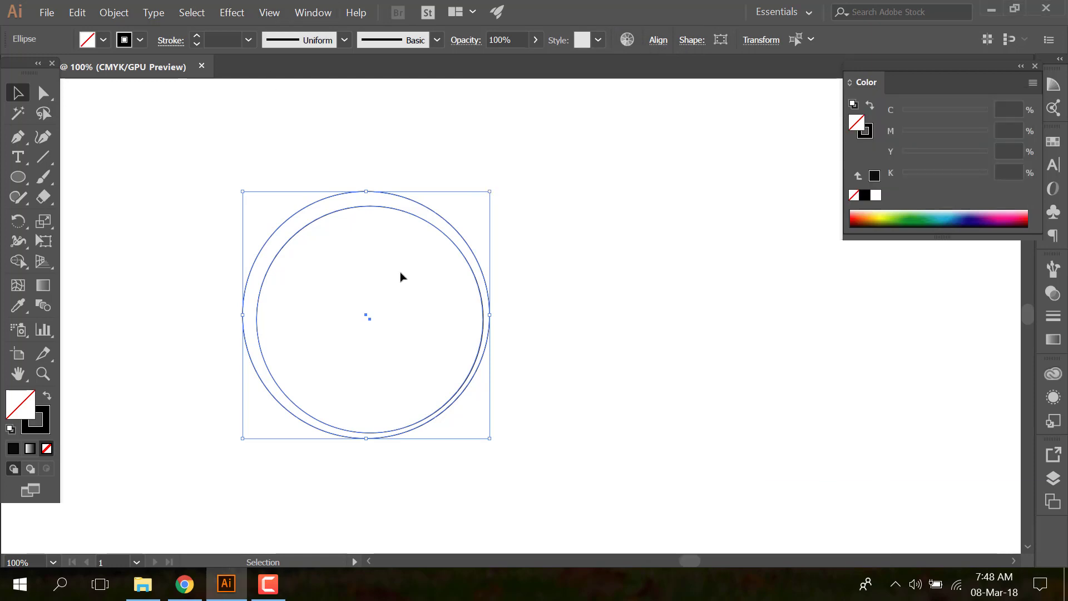
click(658, 41)
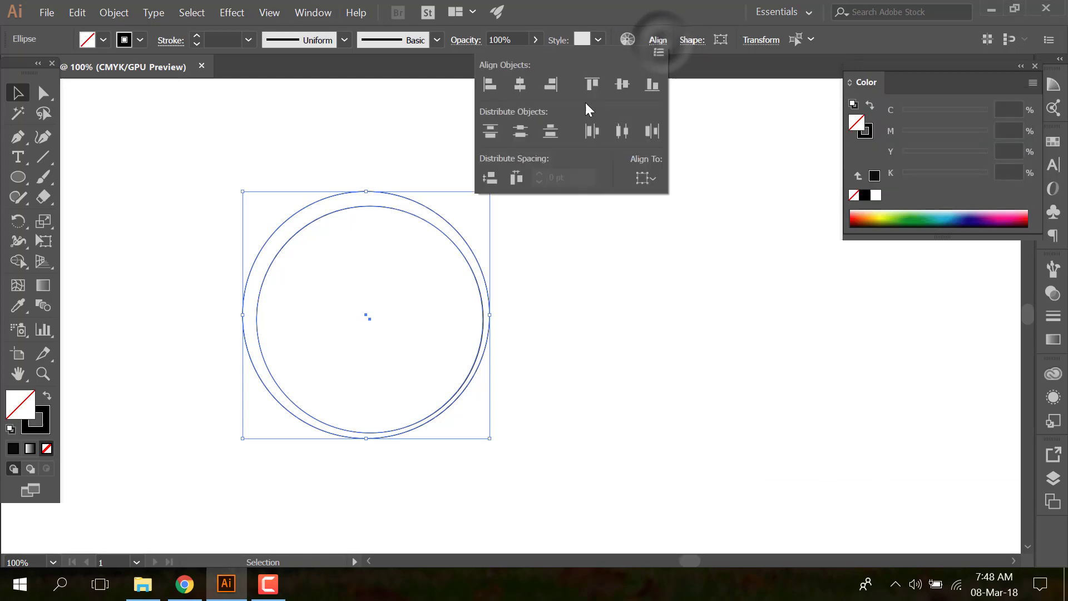
click(622, 84)
click(519, 85)
click(626, 345)
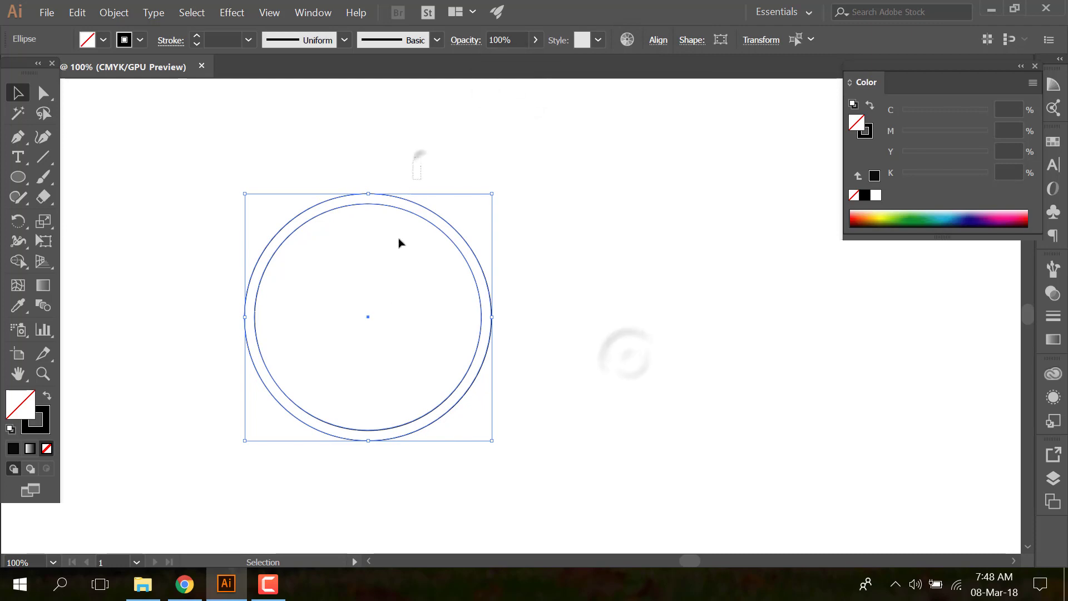
- Fill both circles with near-black from the Color Picker
double_click(15, 415)
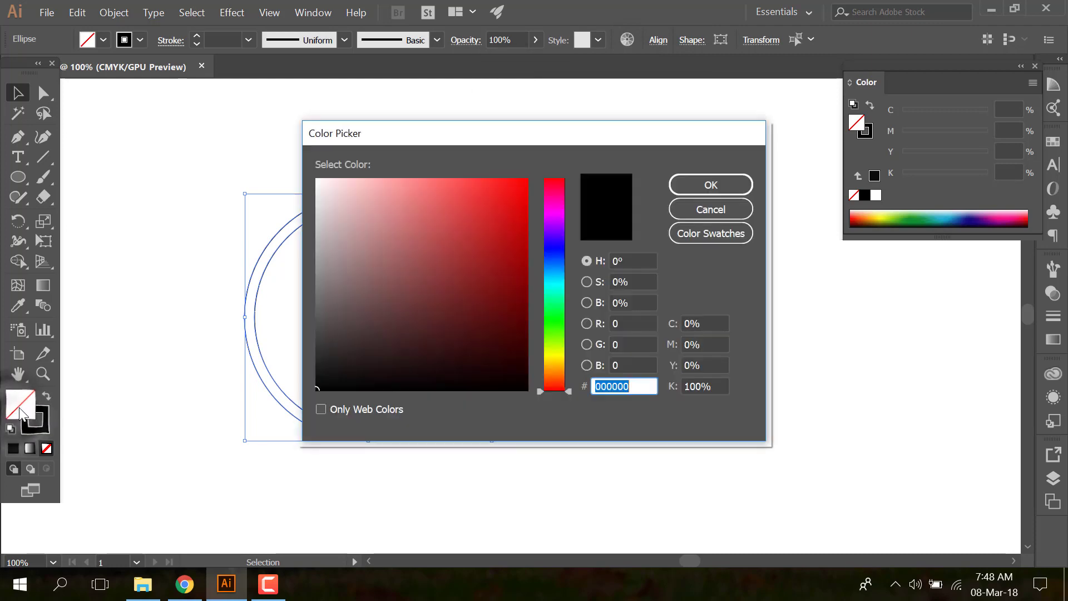
drag(350, 325, 321, 390)
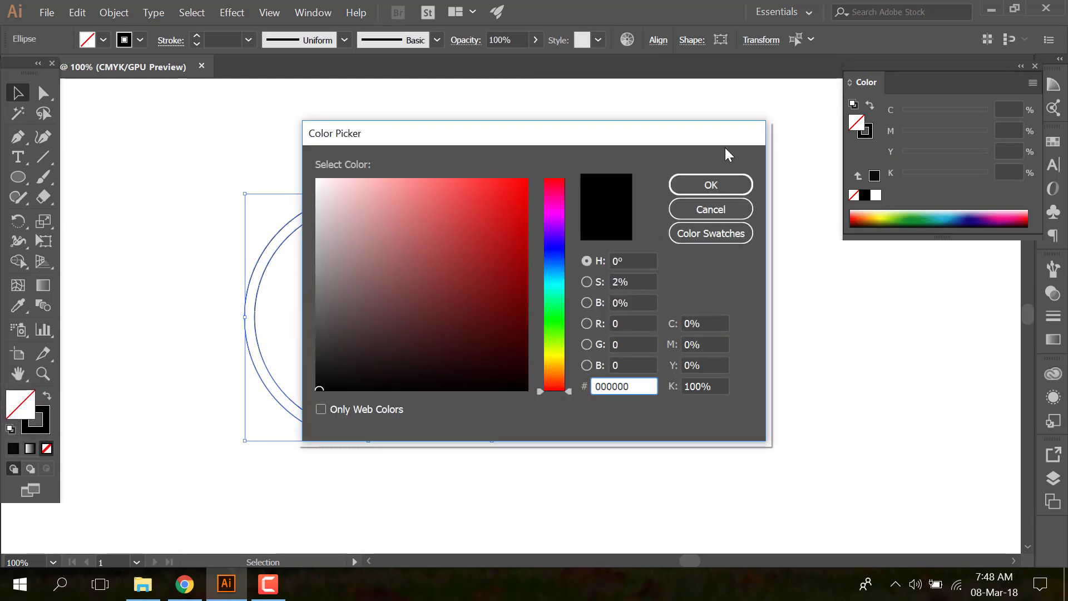
click(718, 184)
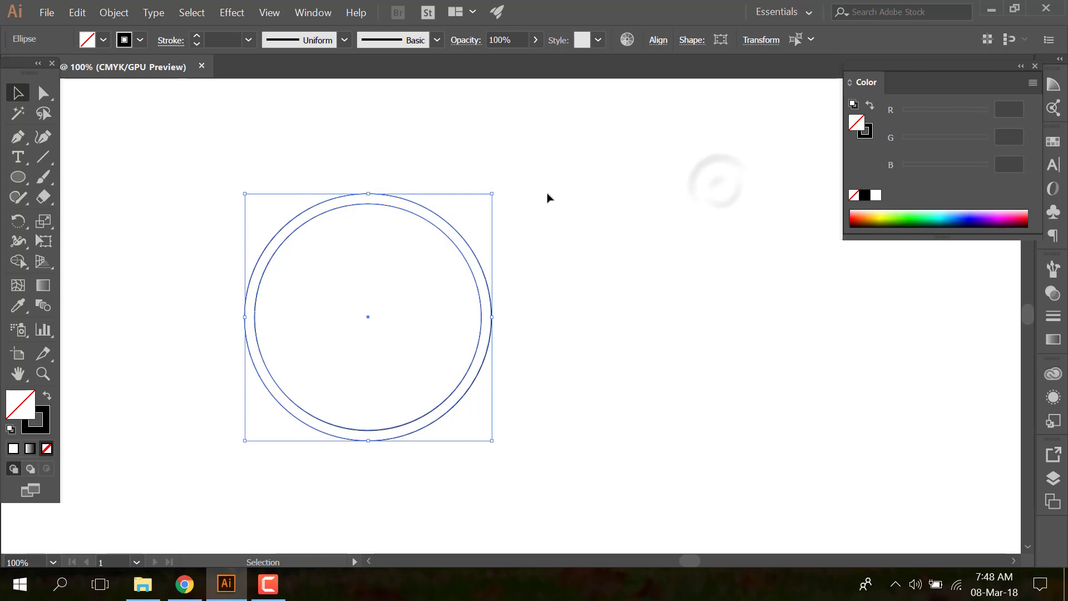
double_click(20, 410)
drag(354, 336, 323, 386)
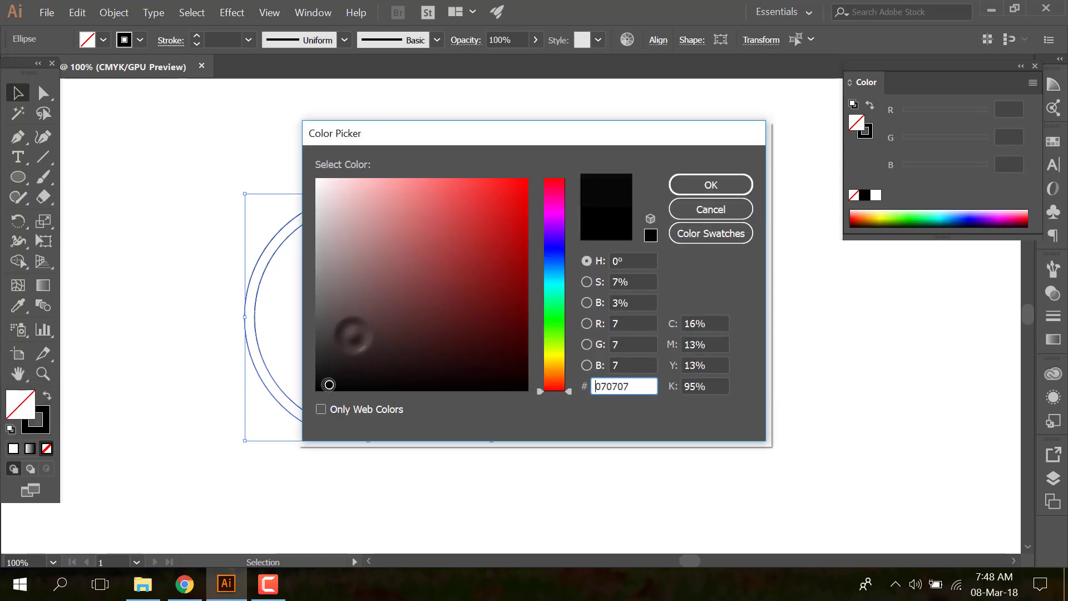
click(710, 184)
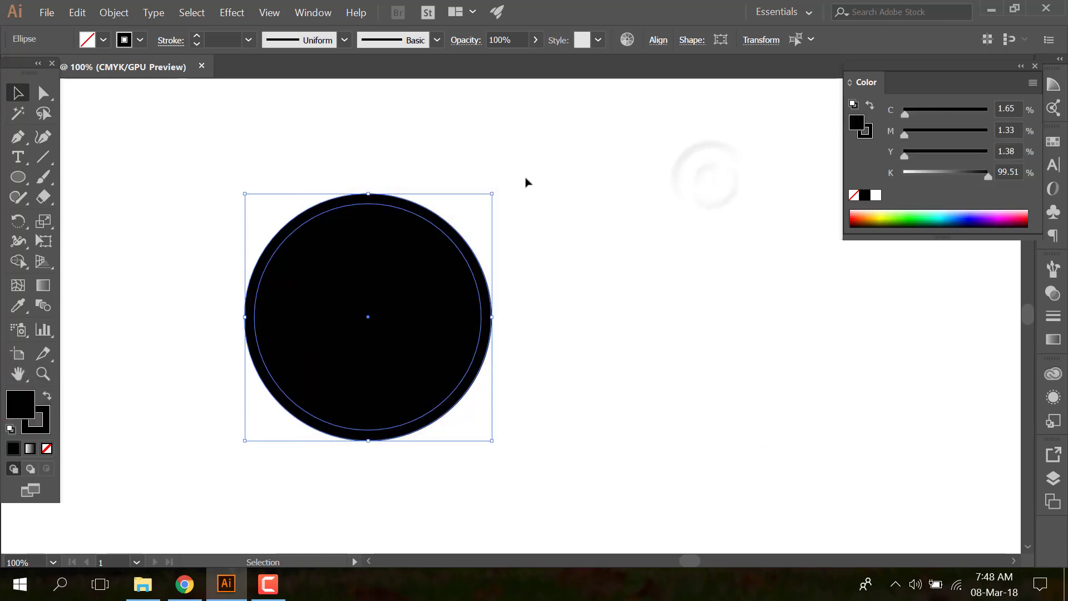
click(294, 7)
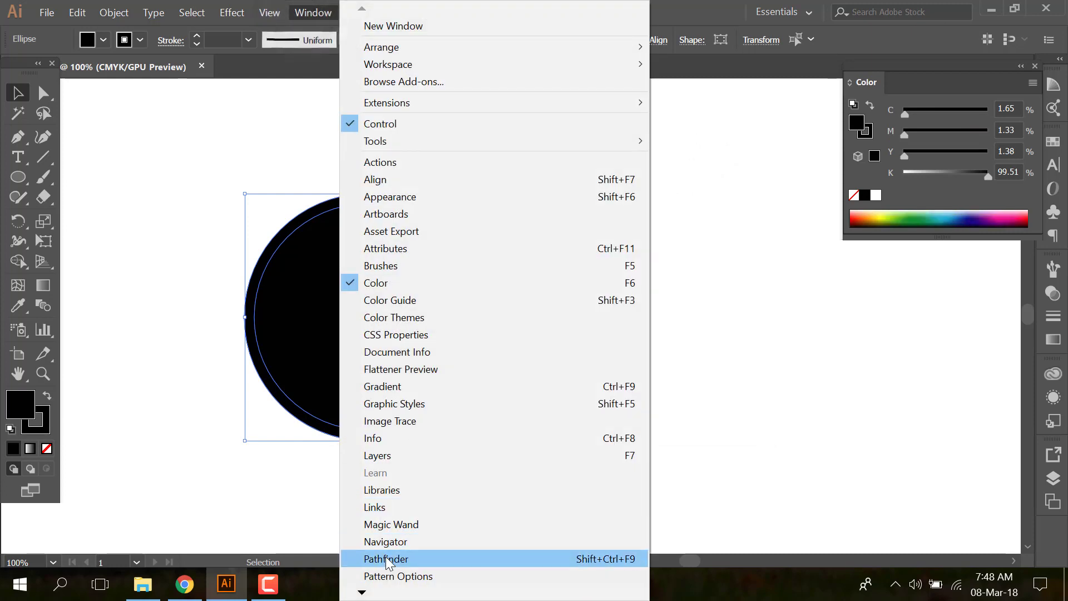
- Exclude the circles in Pathfinder into a ring with no fill, zoomed to 200%
click(384, 556)
click(946, 154)
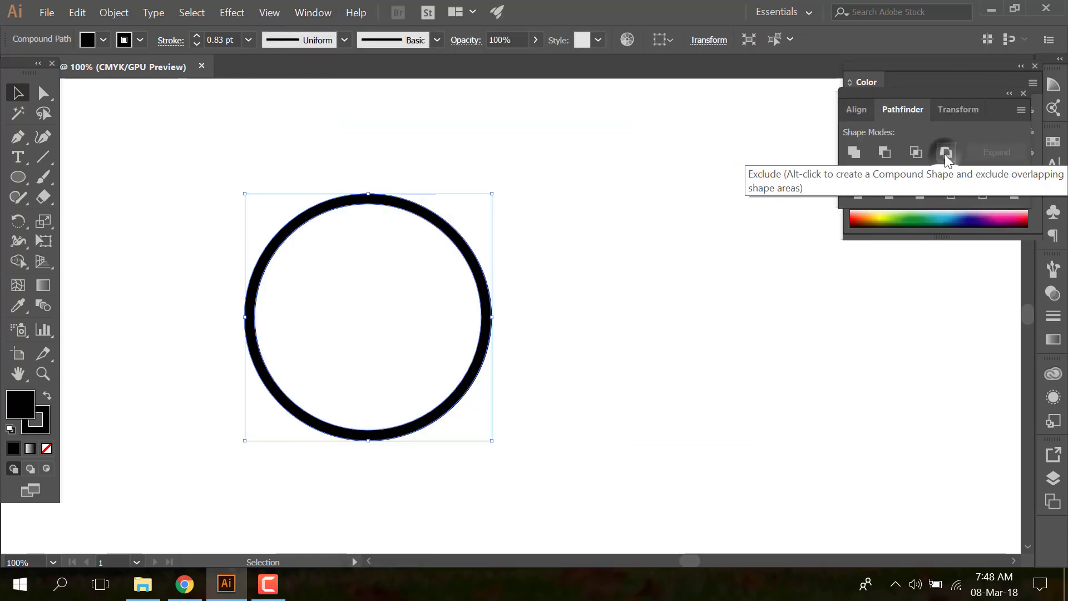
click(611, 266)
drag(570, 228, 300, 350)
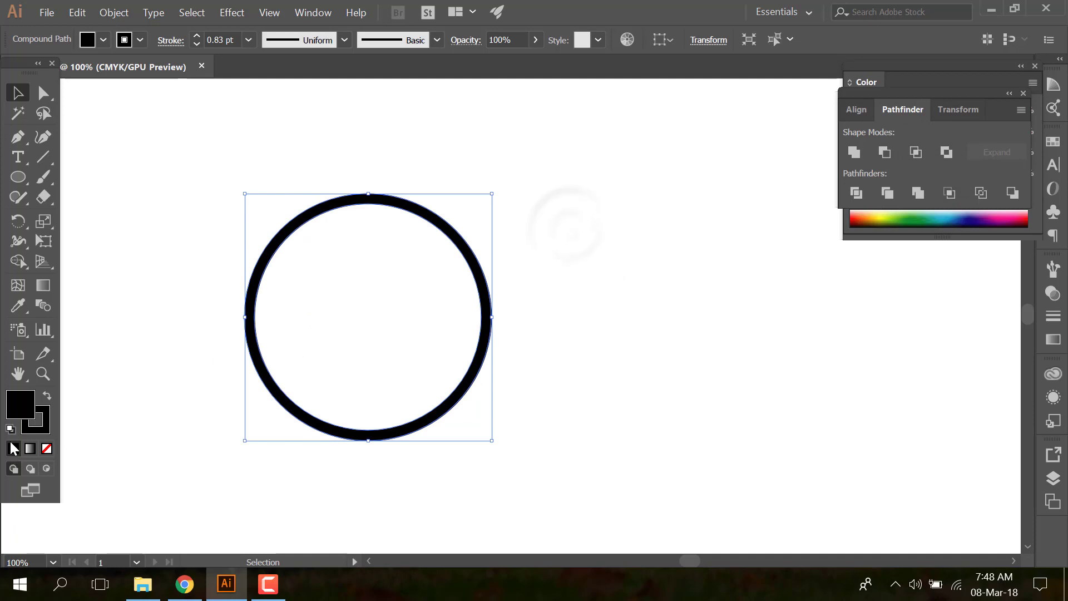
click(47, 448)
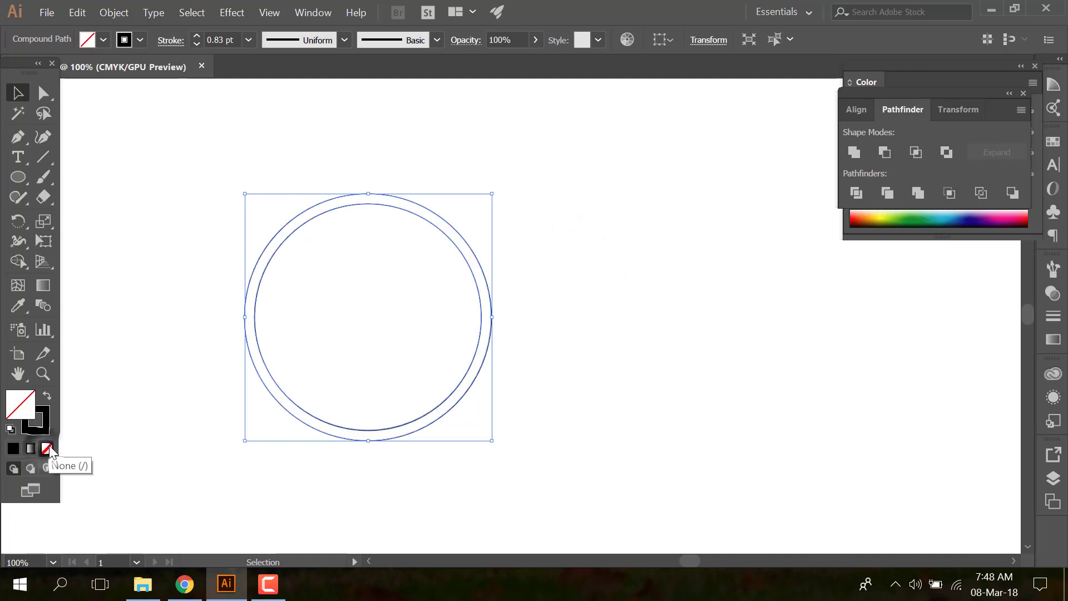
click(617, 339)
key(ctrl+plus)
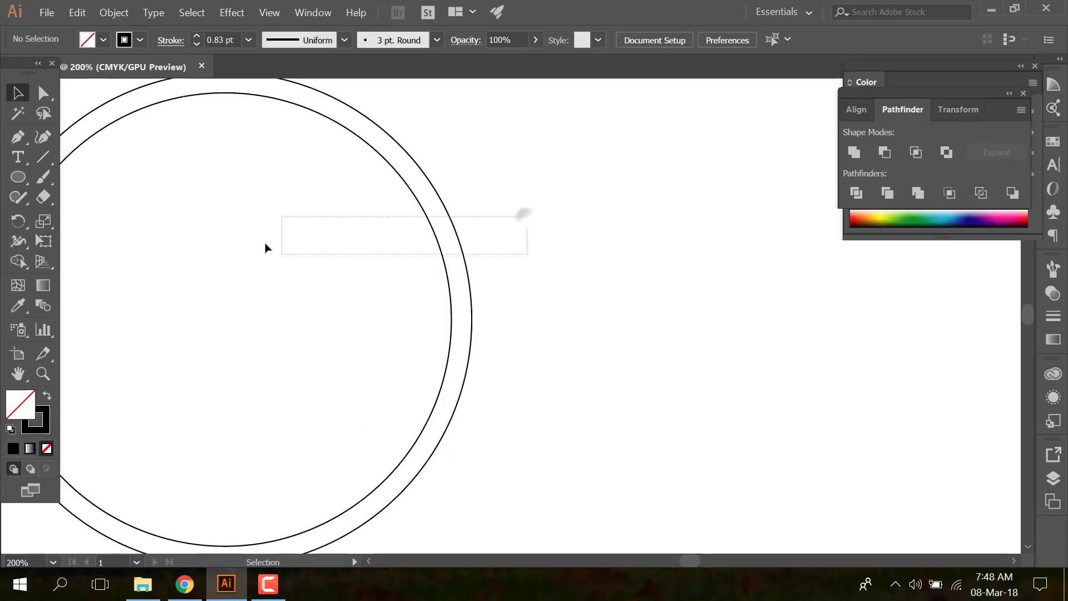
- Add anchor points on both circles and delete the lower-right arcs to open the ring
drag(265, 246, 103, 186)
drag(16, 135, 71, 159)
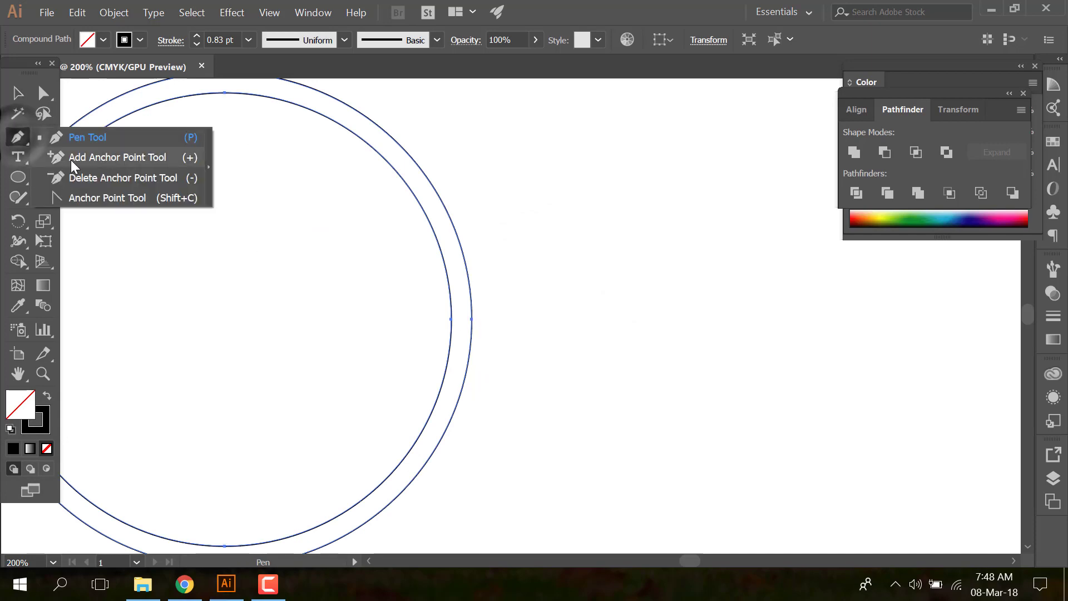
click(440, 393)
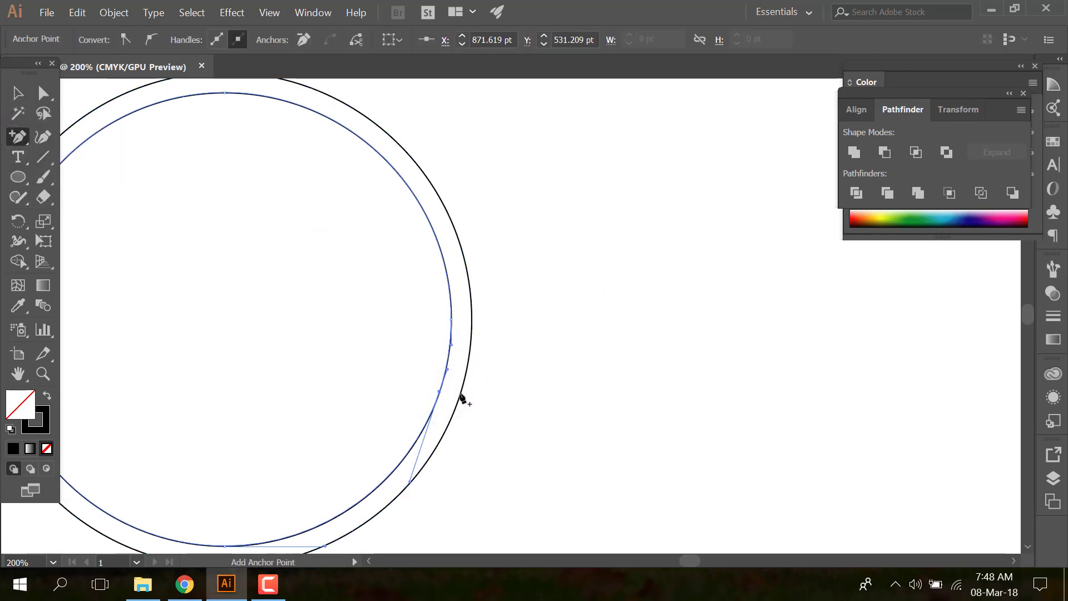
click(461, 394)
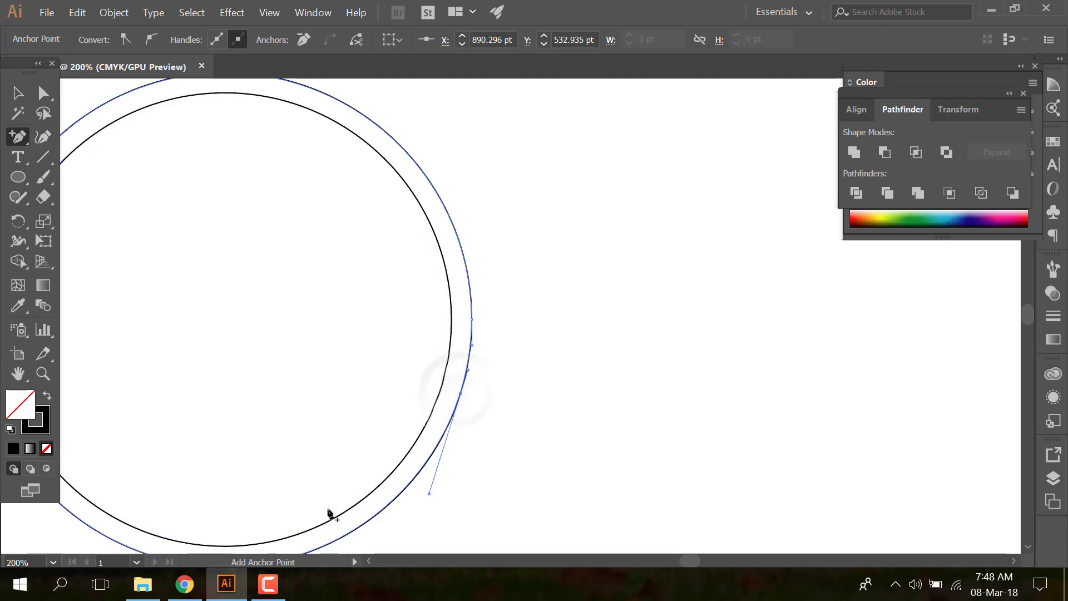
scroll(334, 489, down, 2)
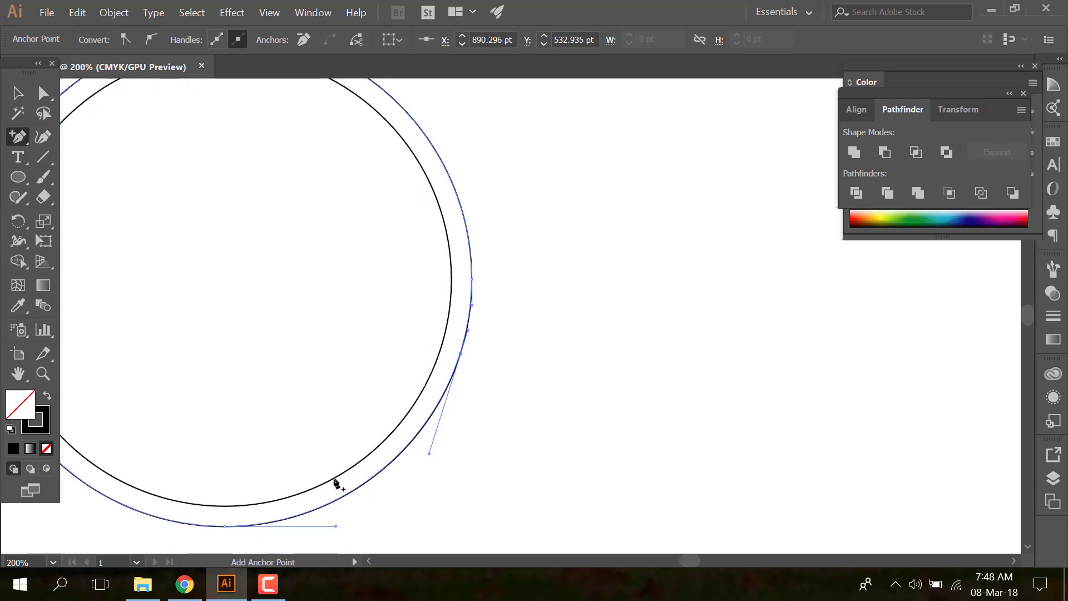
click(334, 479)
click(341, 504)
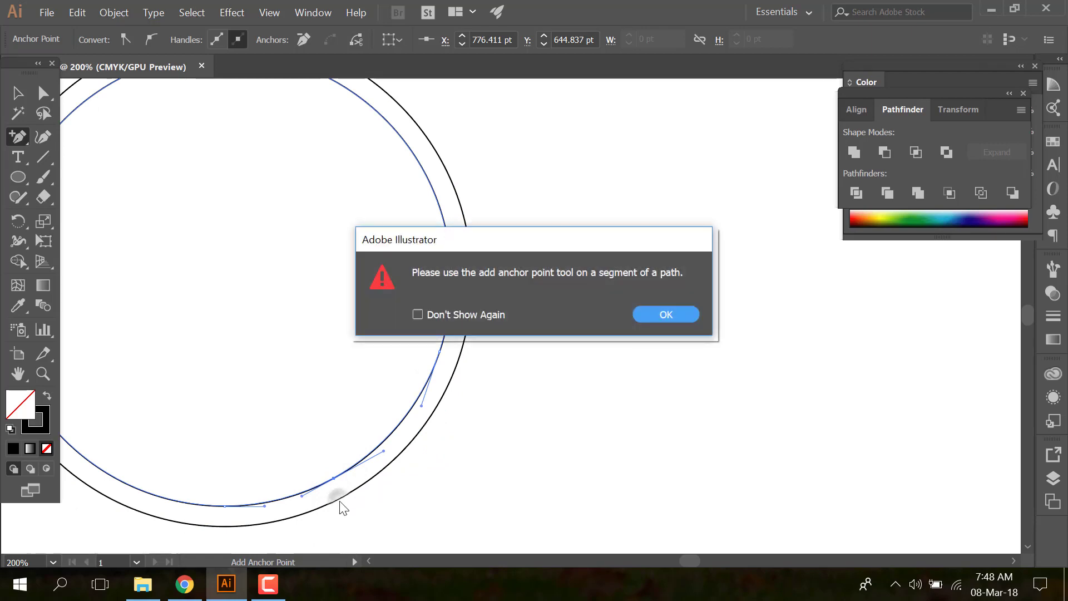
click(665, 314)
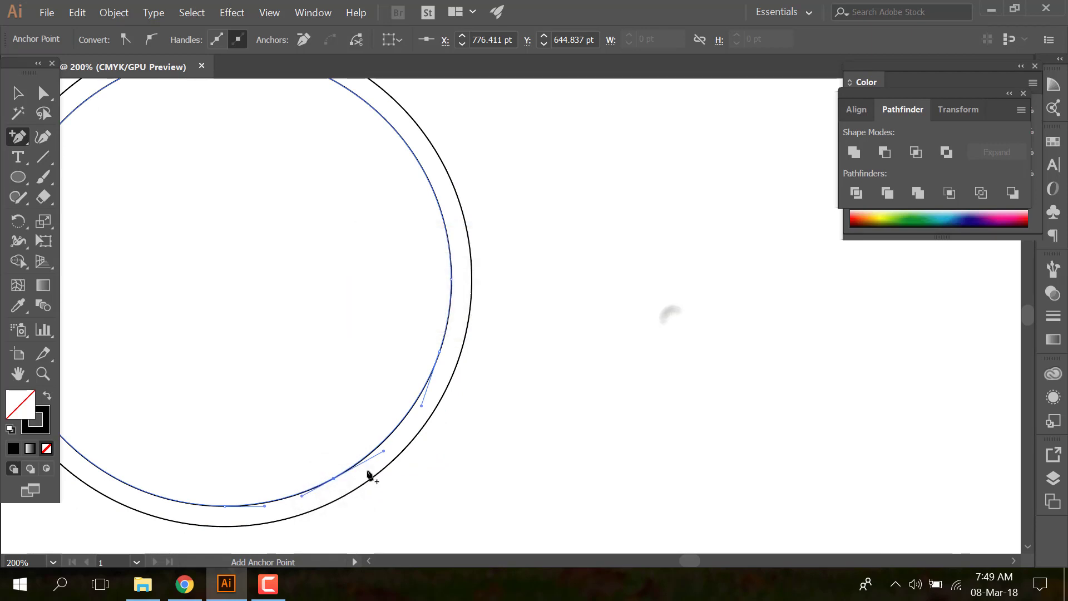
ctrl+click(338, 504)
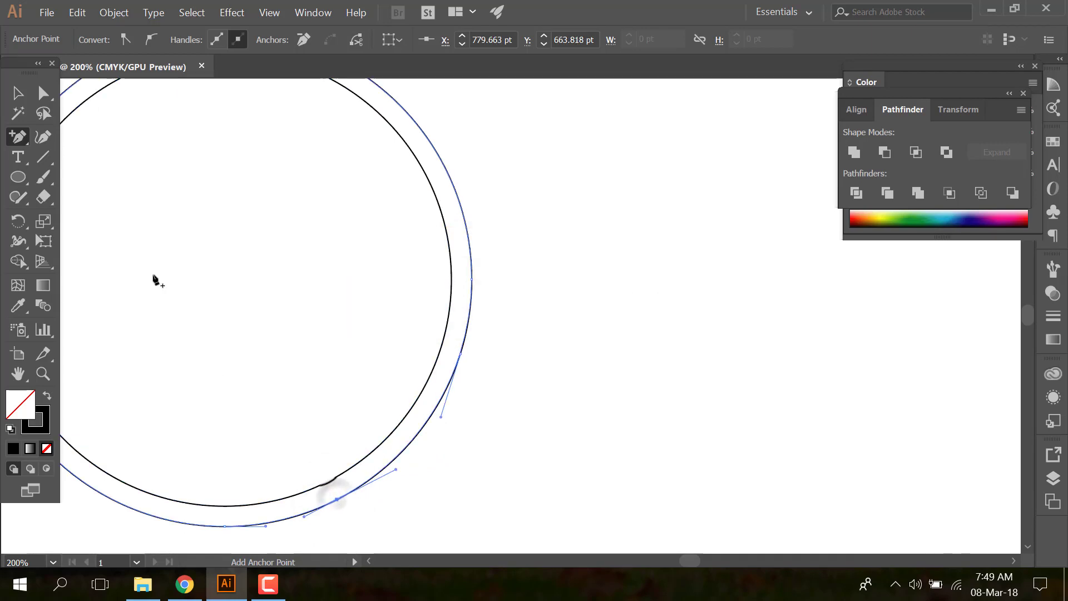
key(a)
drag(437, 489, 339, 389)
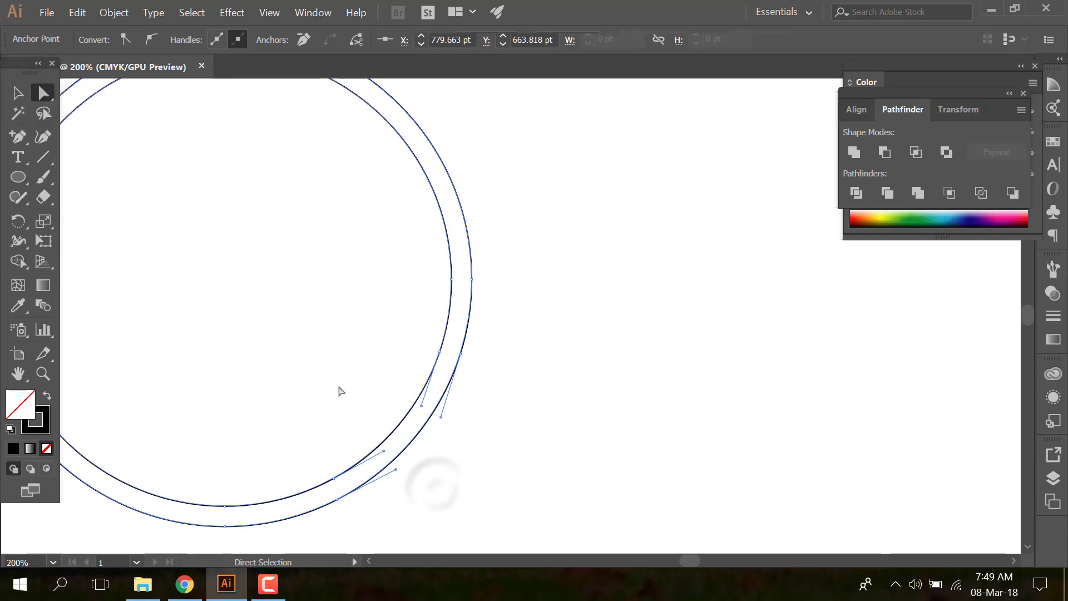
key(Delete)
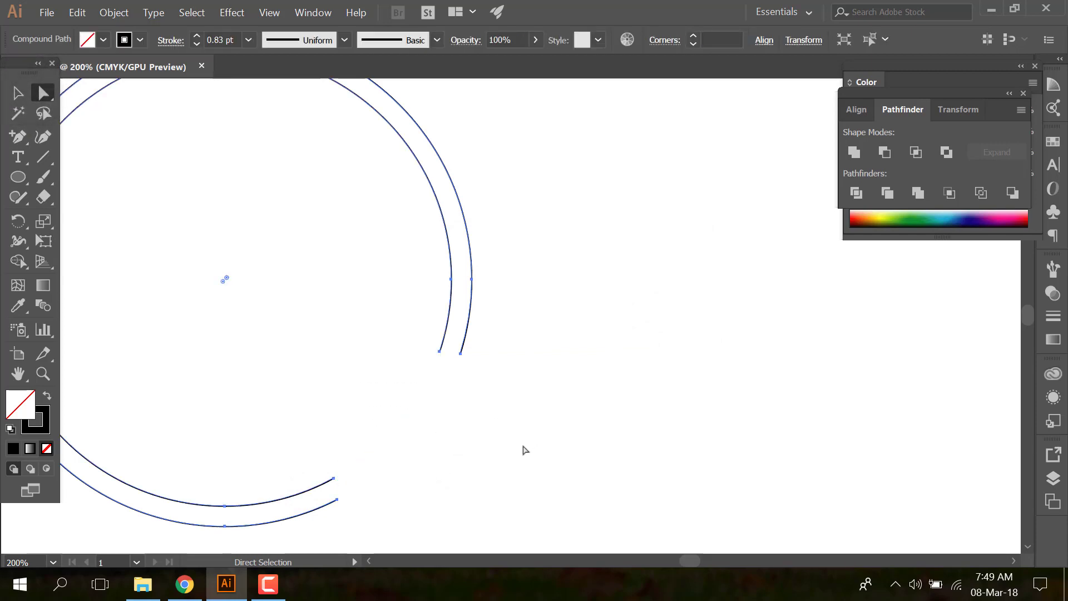
- Close both cut ends by joining each inner arc endpoint to its outer endpoint
click(14, 137)
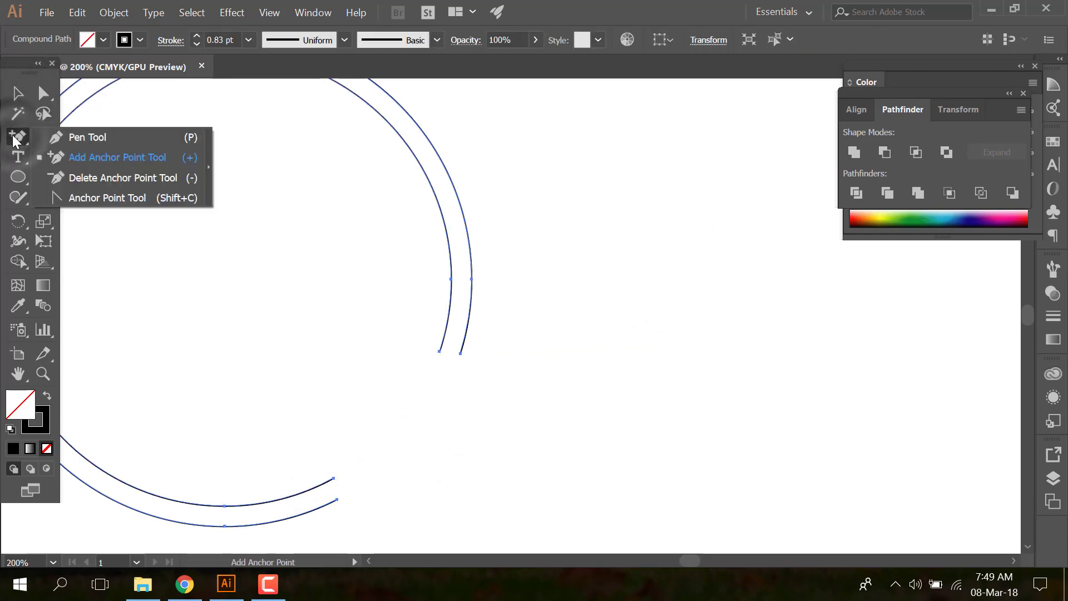
click(59, 138)
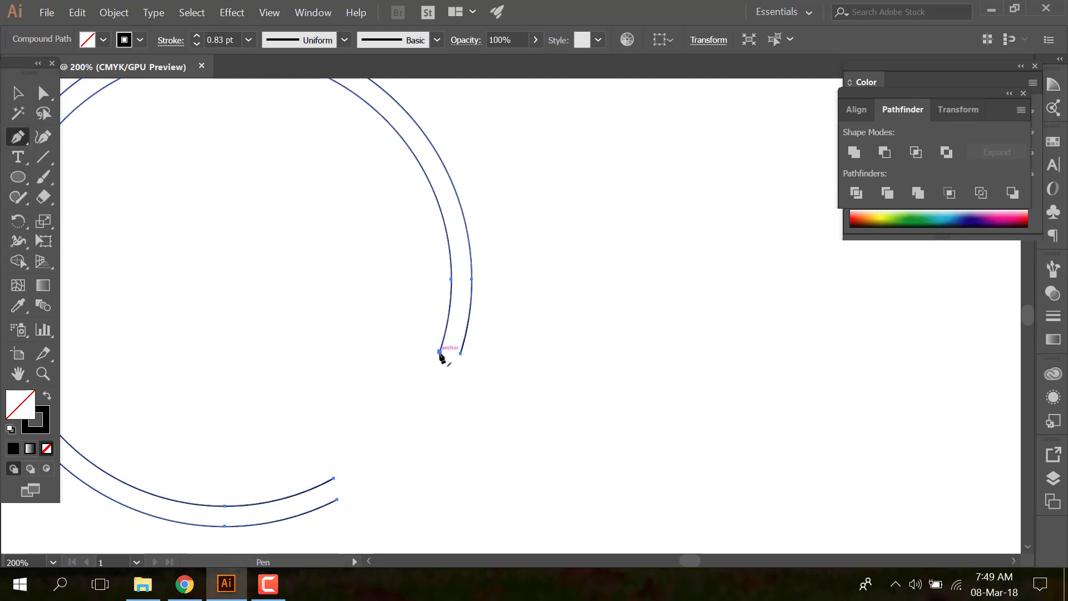
click(440, 352)
click(460, 354)
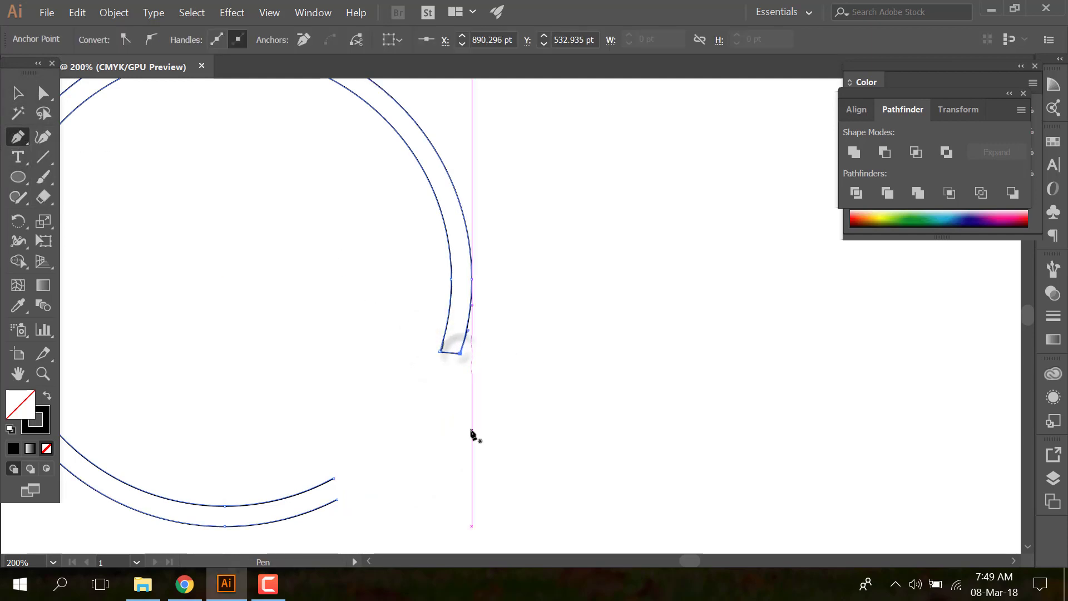
click(334, 479)
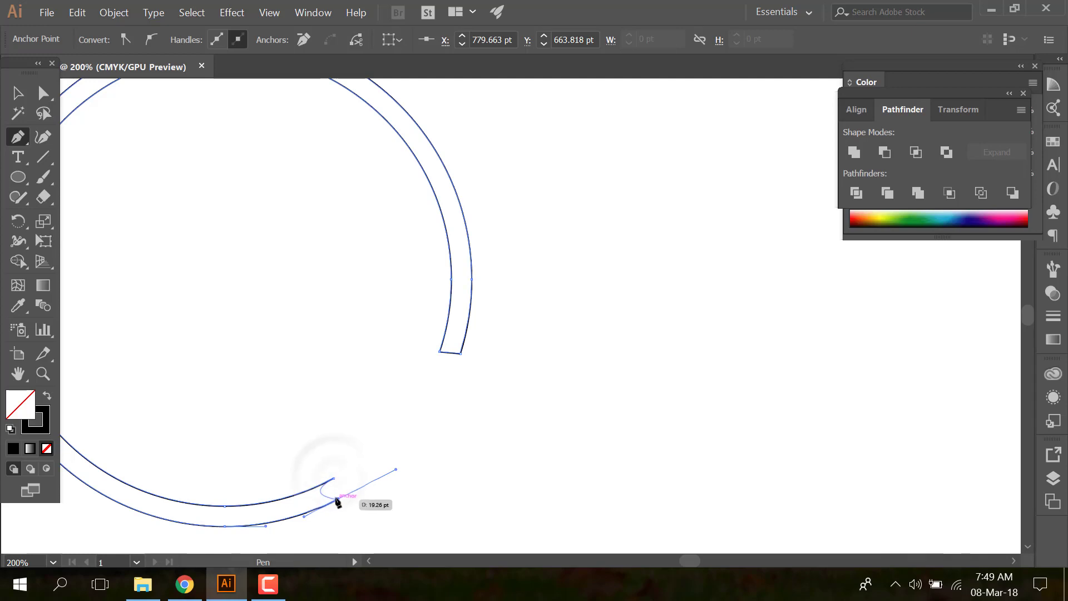
drag(338, 502, 341, 504)
key(v)
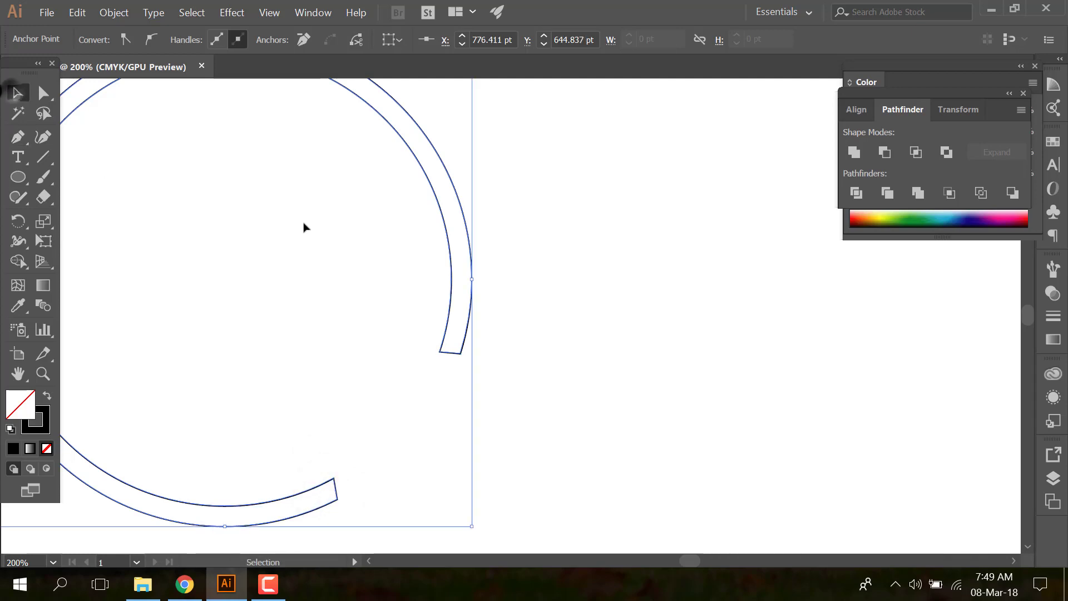
key(ctrl+minus)
key(ctrl+minus)
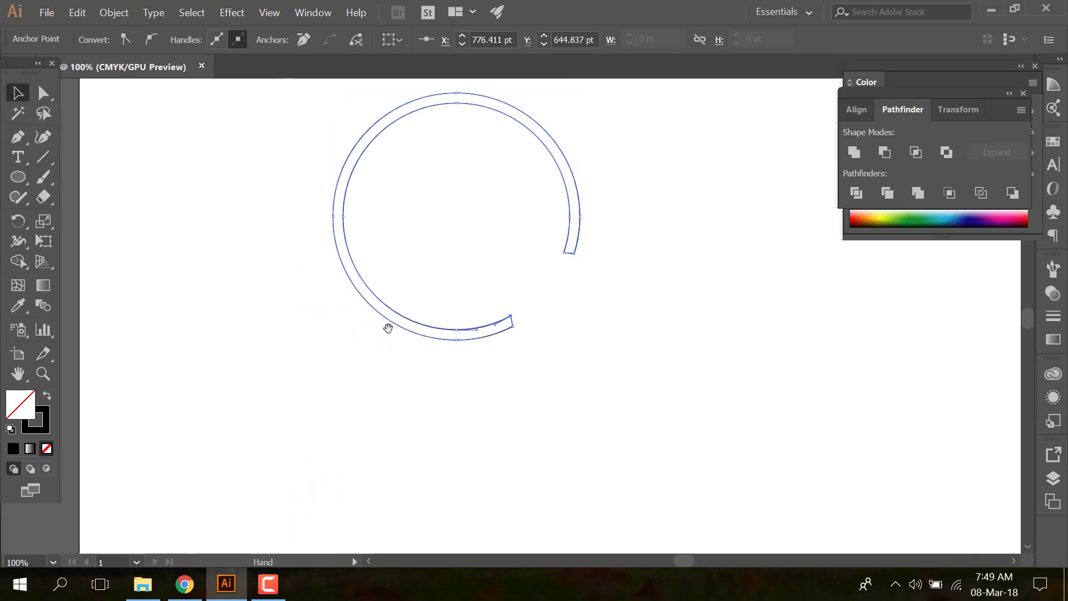
- Draw a circle inside the ring, removing a stray small ellipse
drag(388, 328, 258, 417)
click(507, 300)
click(18, 177)
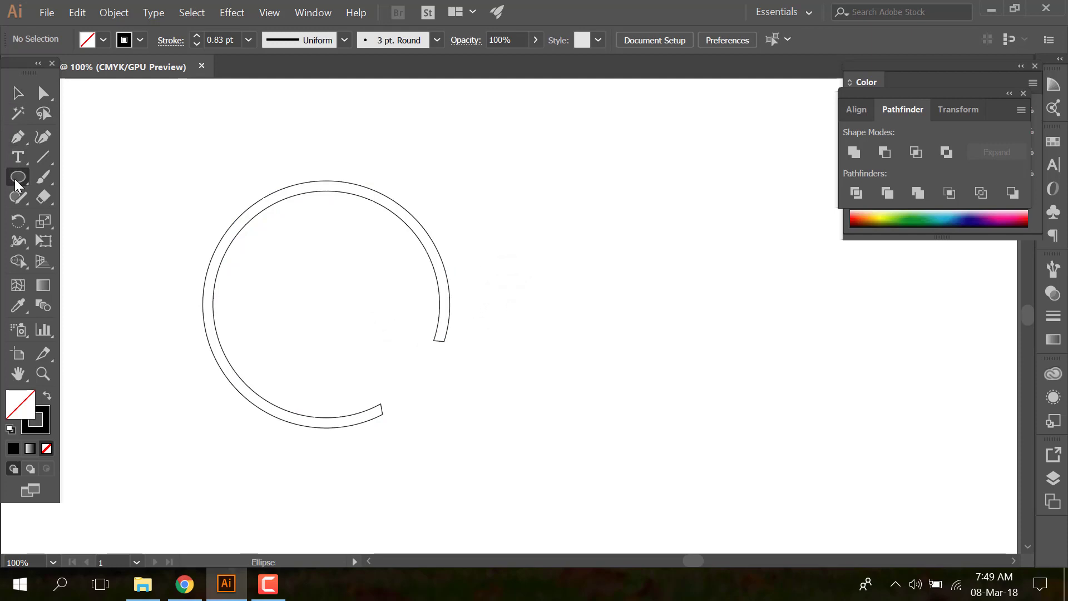
drag(266, 223, 395, 355)
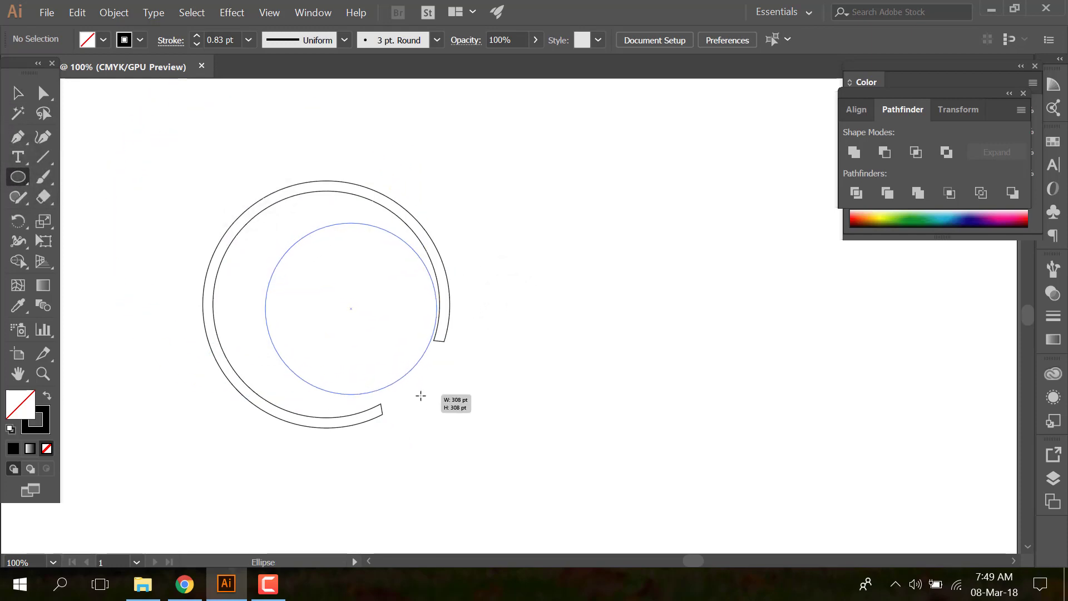
drag(395, 355, 462, 419)
mouse_move(254, 133)
mouse_down()
mouse_move(346, 272)
mouse_move(279, 164)
mouse_move(429, 365)
mouse_up()
key(Delete)
key(v)
- Centre the circle within the ring, then move it out to the ring's right
click(659, 40)
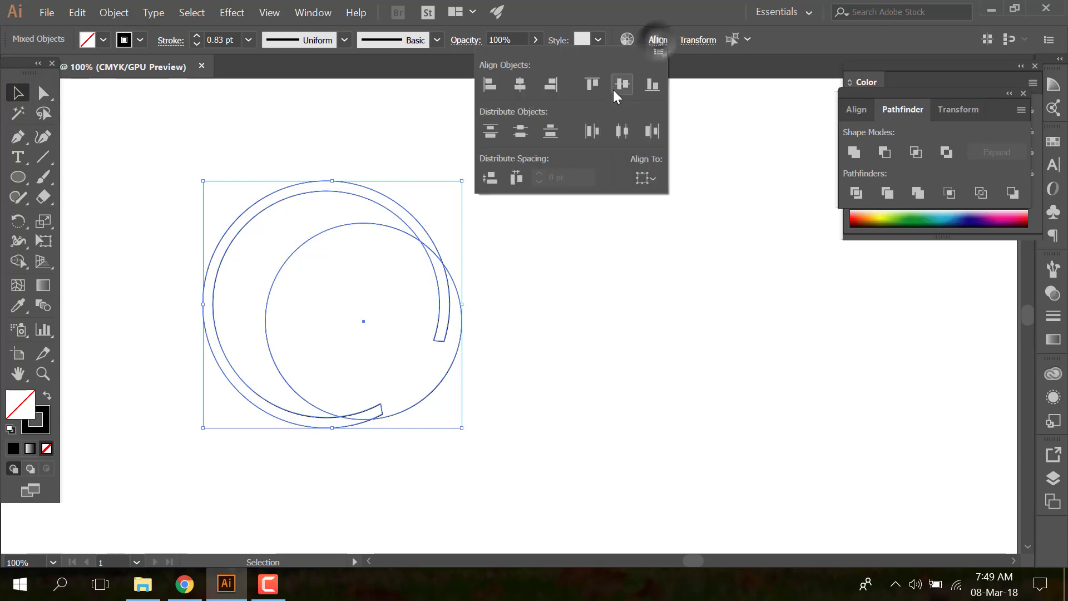
click(619, 83)
click(516, 312)
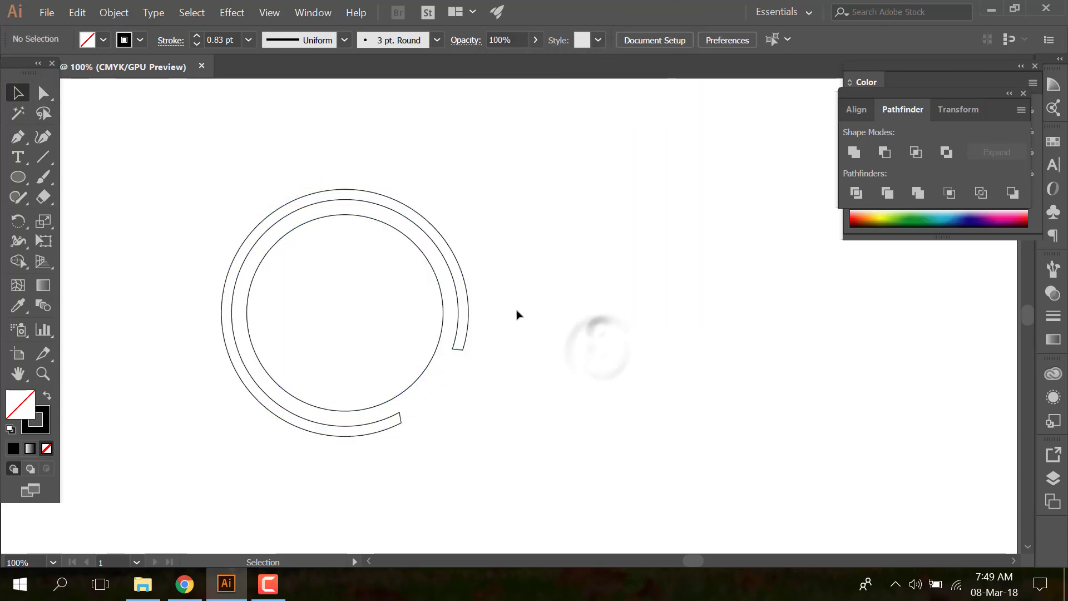
click(390, 226)
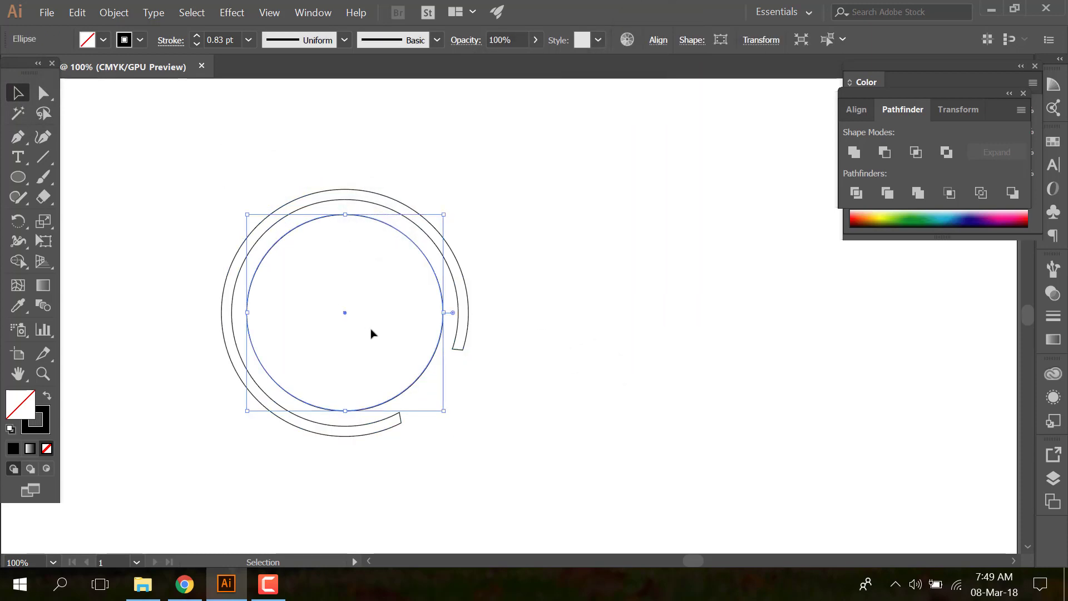
drag(612, 339, 612, 338)
click(328, 238)
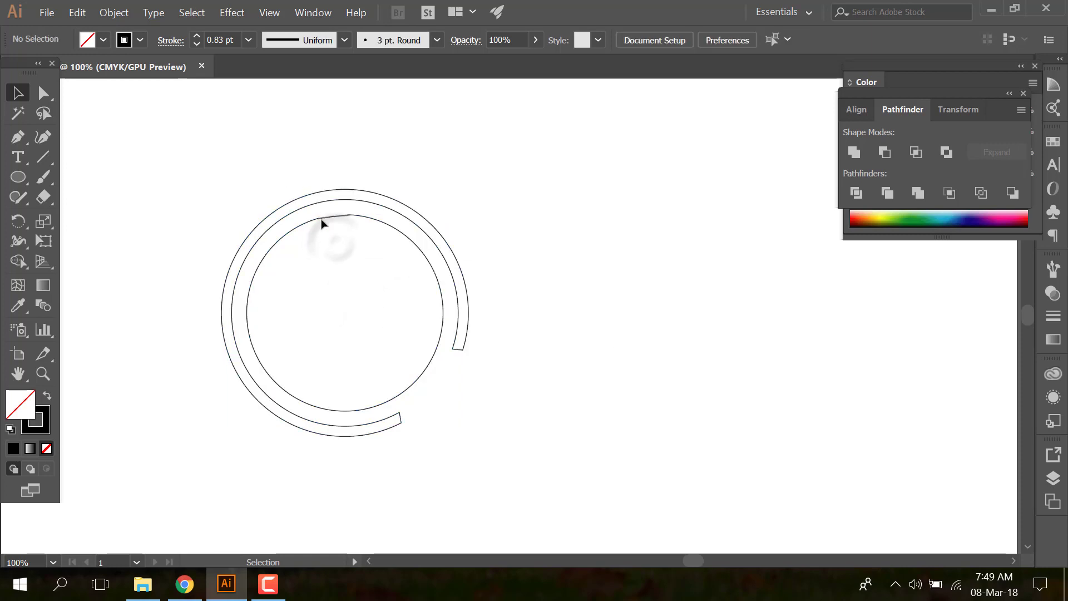
double_click(322, 222)
drag(174, 236, 180, 237)
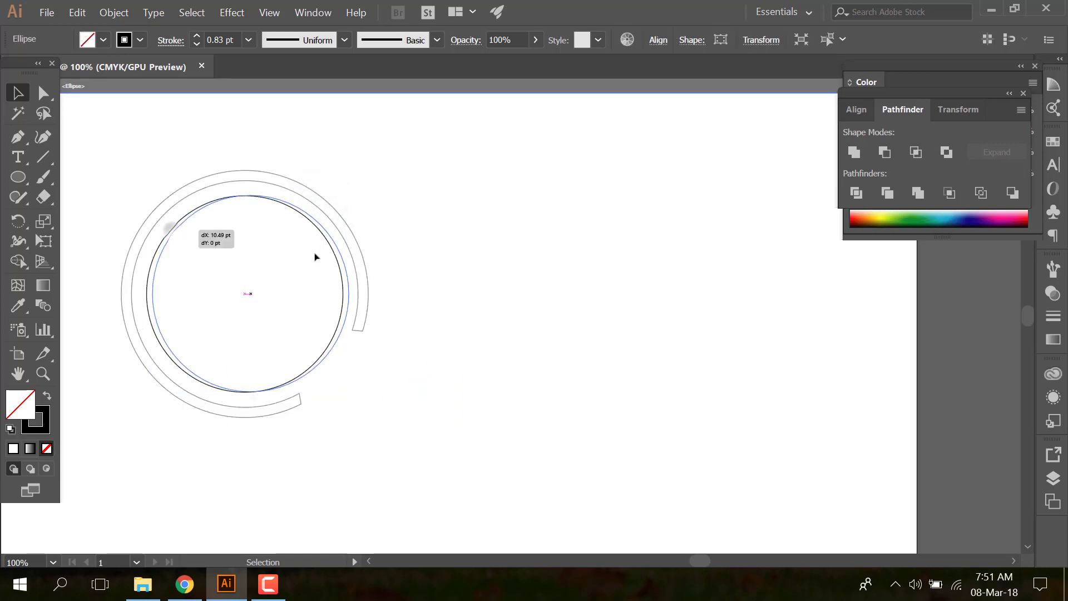
drag(314, 257, 445, 243)
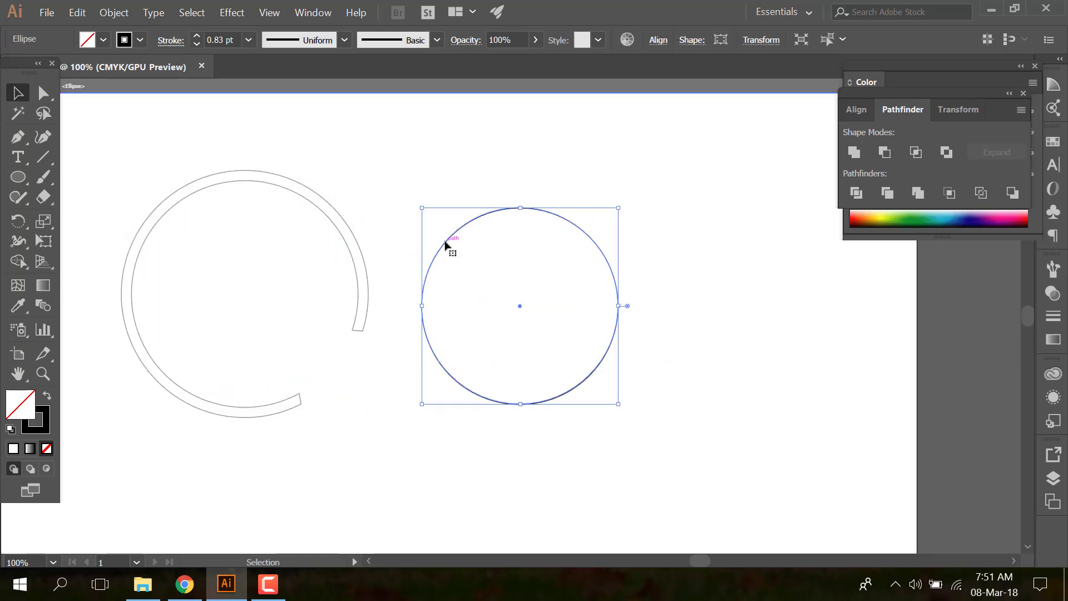
- Draw a horizontal Pen line across the middle of the circle
click(404, 195)
drag(443, 169, 526, 320)
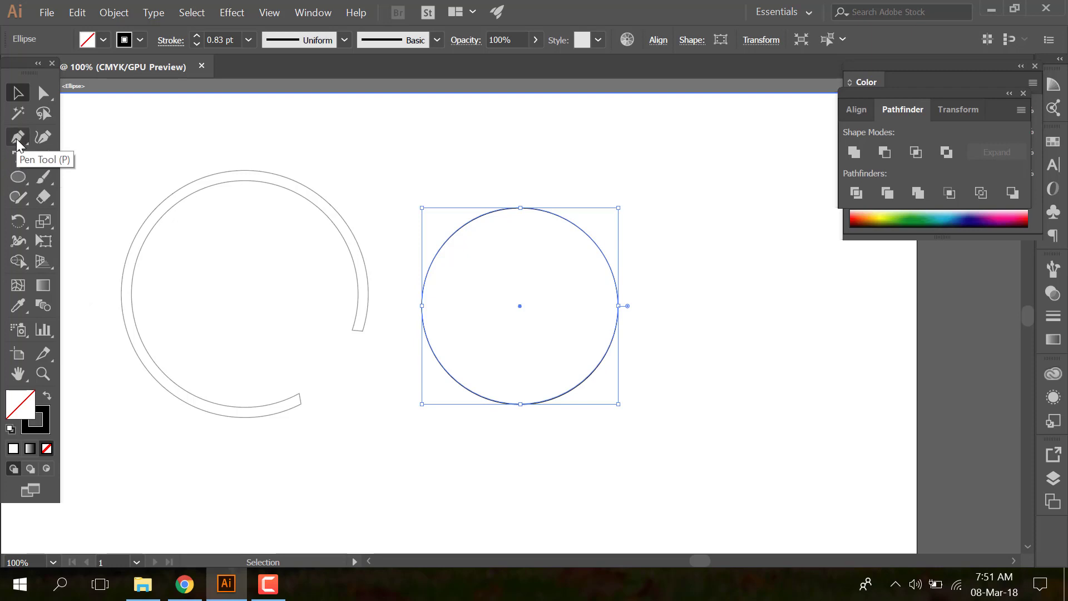
click(17, 138)
click(408, 305)
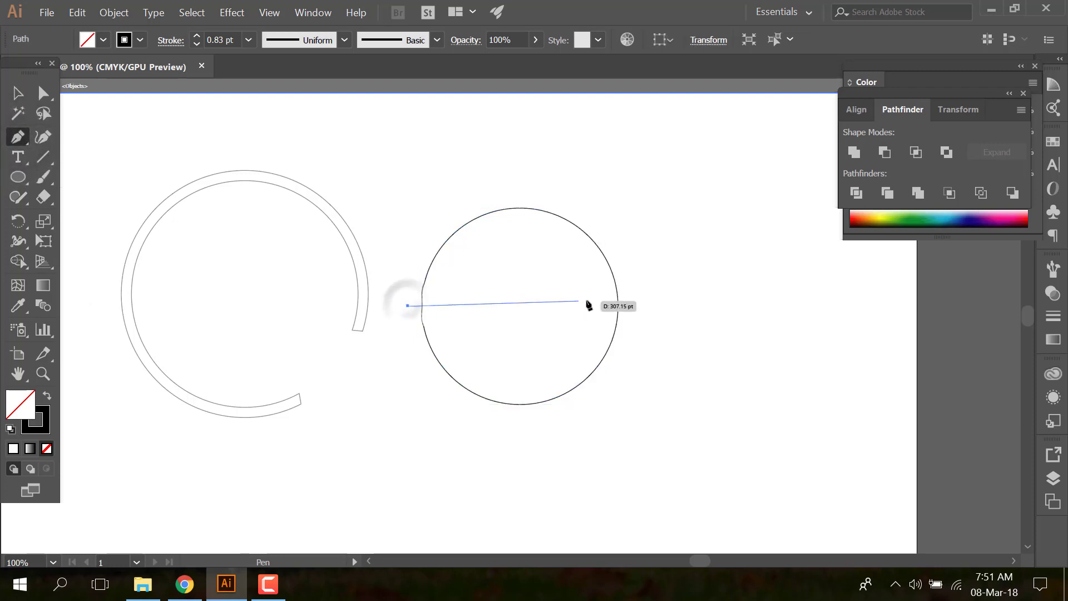
click(654, 305)
key(v)
- Divide the circle along the line and delete its lower half
drag(430, 166, 517, 303)
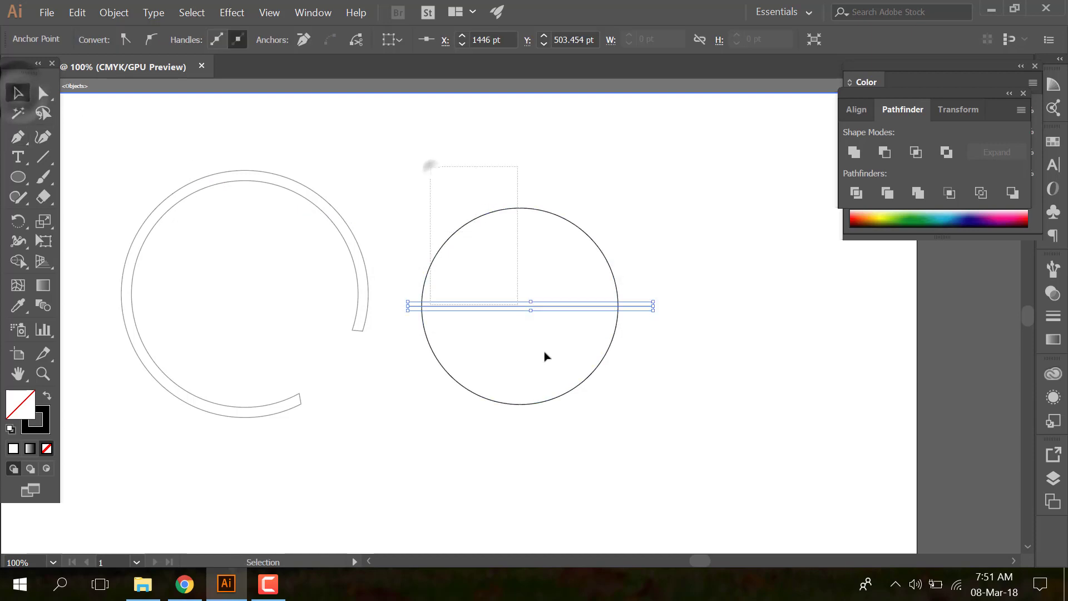
drag(545, 356, 569, 403)
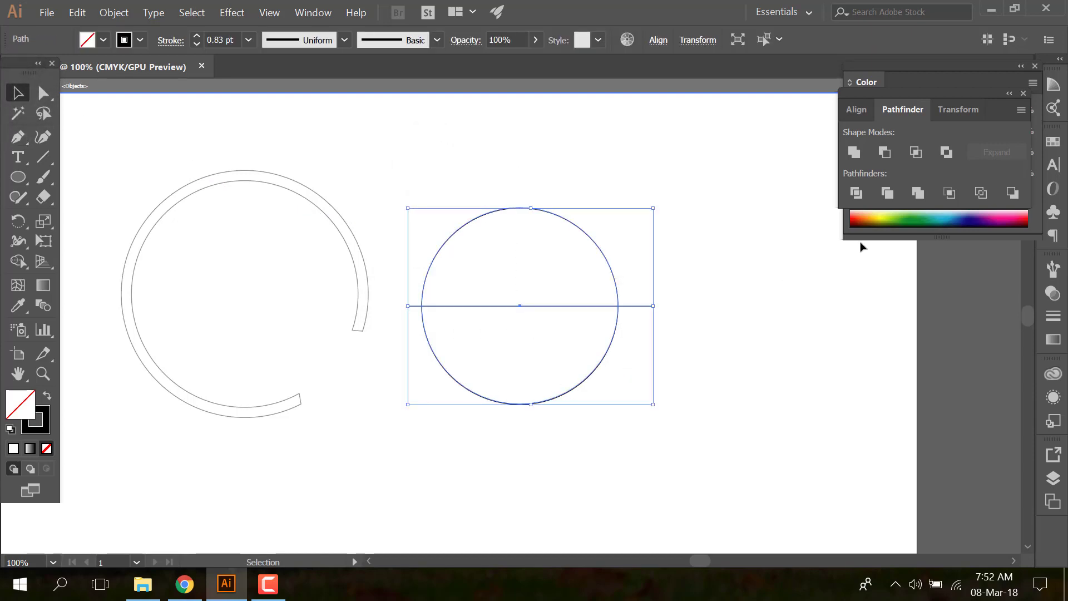
click(856, 196)
double_click(619, 356)
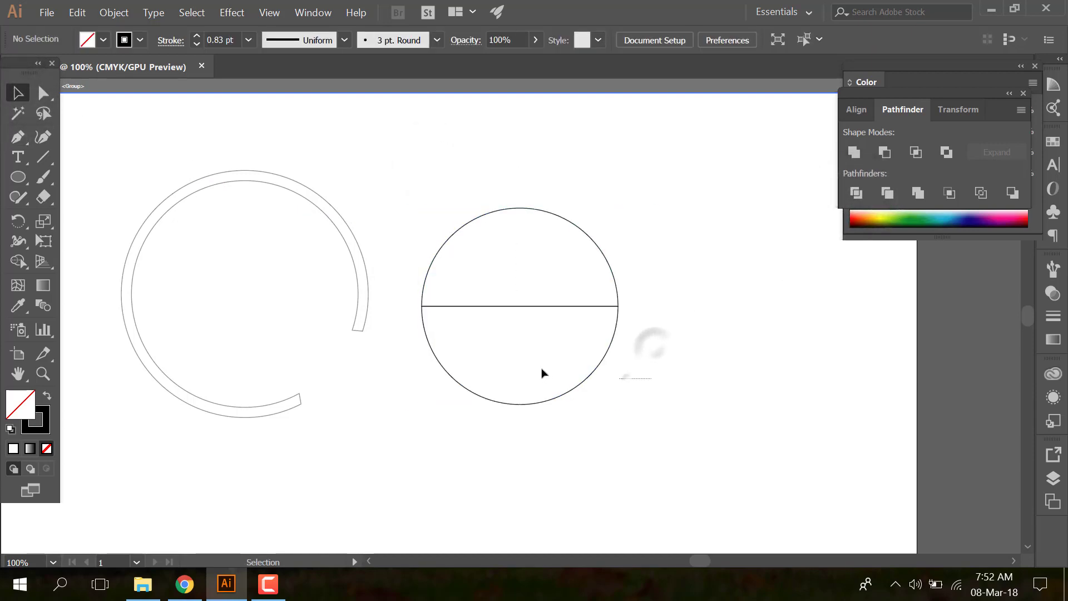
key(Delete)
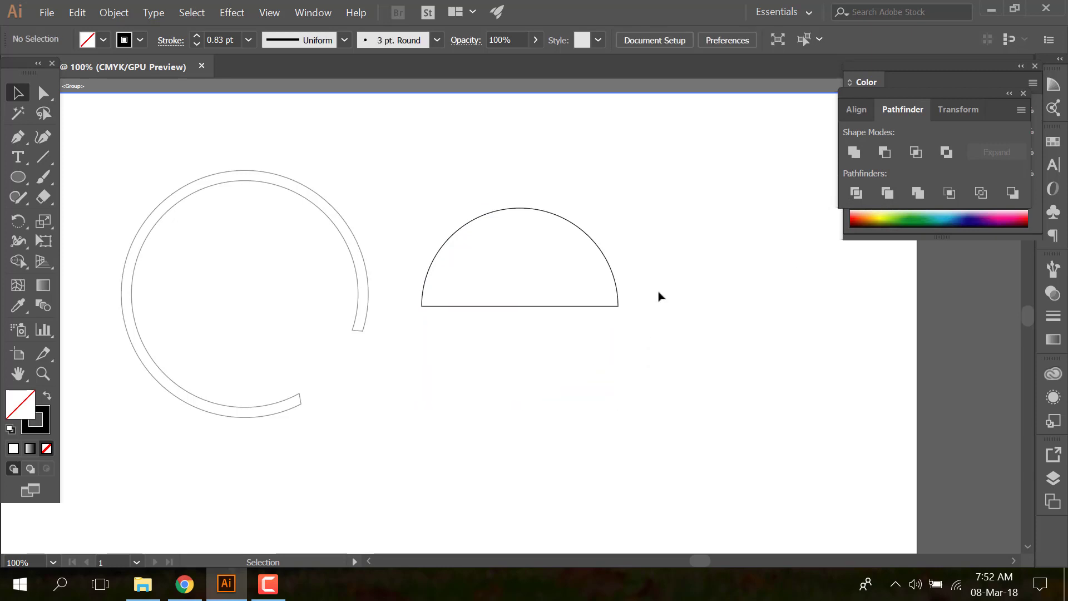
click(509, 308)
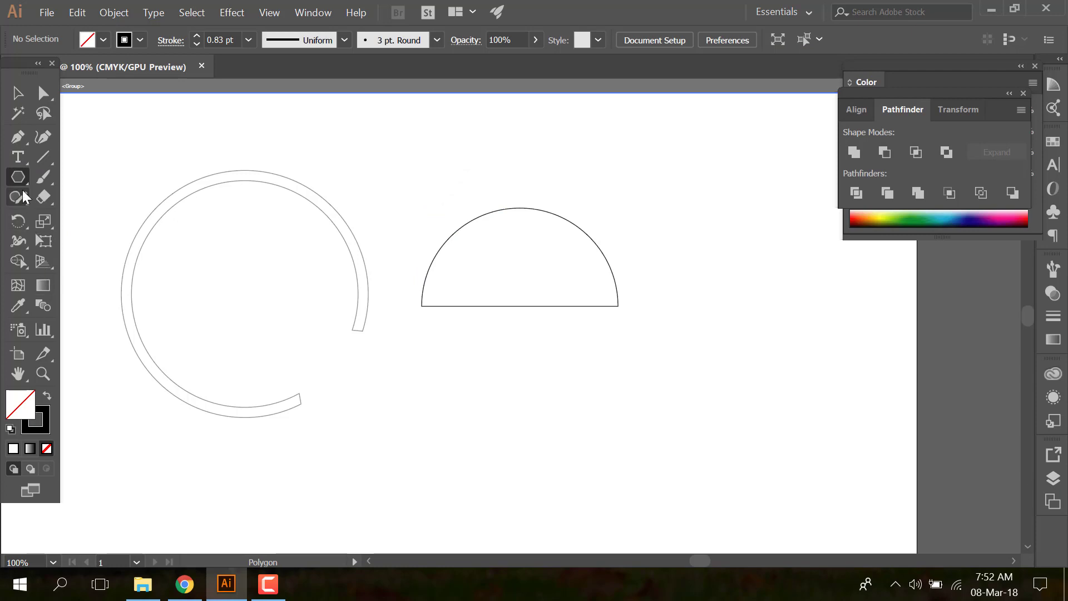
- Draw an upright triangle with the Polygon tool and narrow it to about 85 pt
drag(18, 177, 103, 236)
mouse_move(394, 149)
mouse_down()
mouse_move(436, 190)
mouse_move(432, 181)
mouse_up()
key(Down)
key(Down)
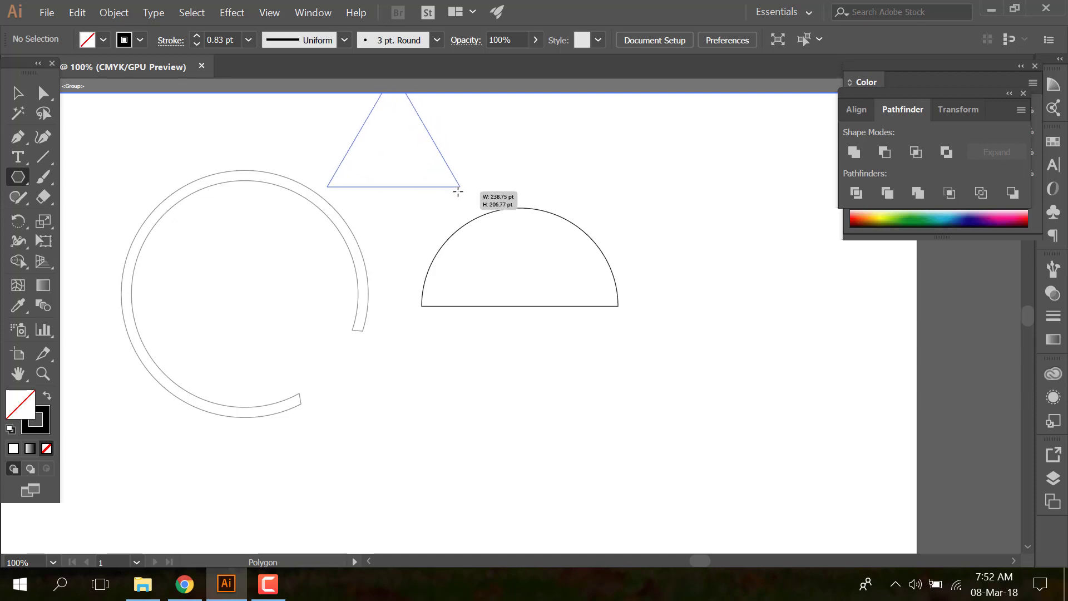
drag(438, 186, 439, 175)
key(v)
drag(404, 142, 647, 359)
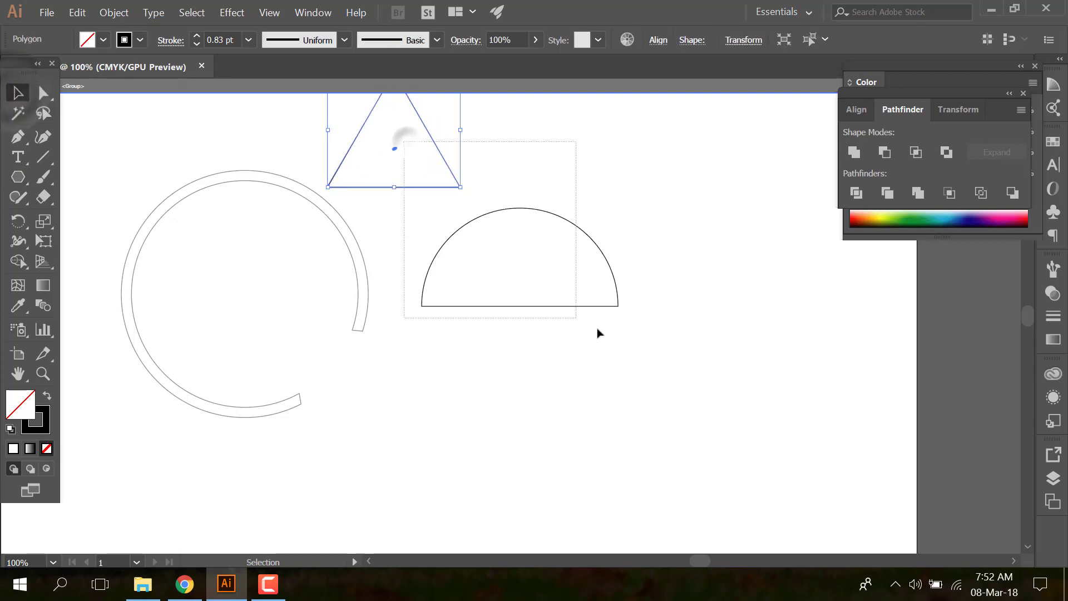
click(270, 134)
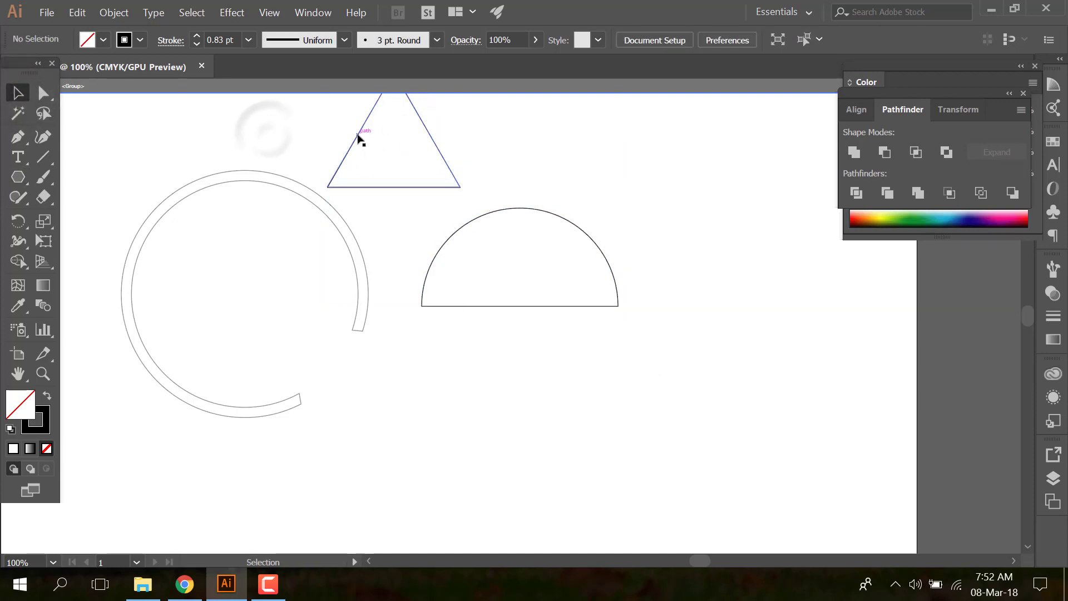
mouse_move(359, 142)
mouse_down()
mouse_move(704, 411)
mouse_move(684, 397)
mouse_up()
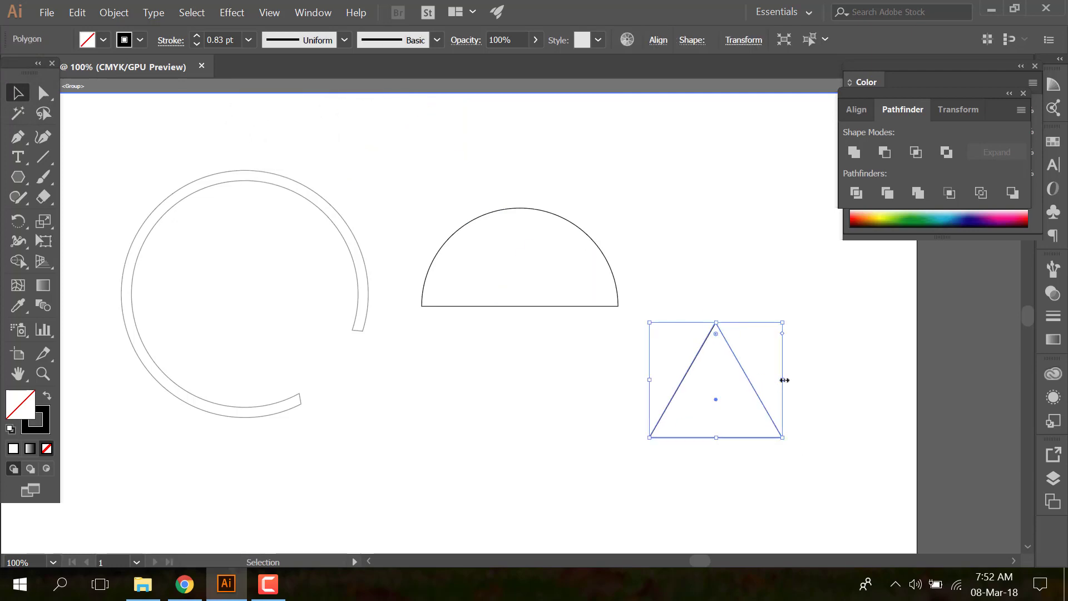
mouse_move(785, 380)
mouse_down()
mouse_move(698, 387)
mouse_move(510, 267)
mouse_move(537, 291)
mouse_up()
- Fit the triangle into the semicircle, base on the flat edge, with a copy to the right
click(722, 454)
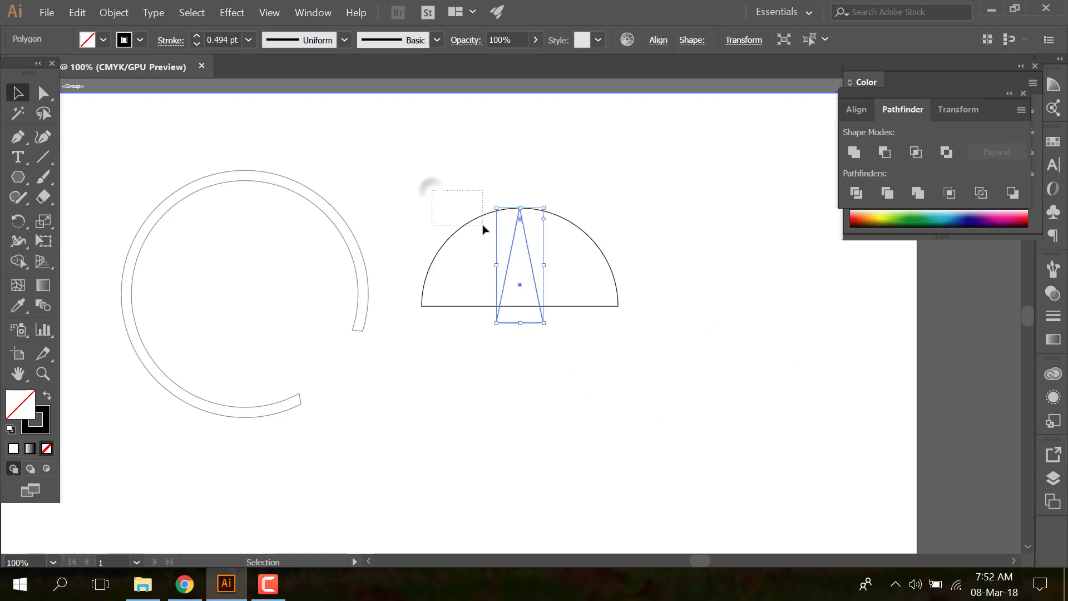
drag(483, 229, 483, 229)
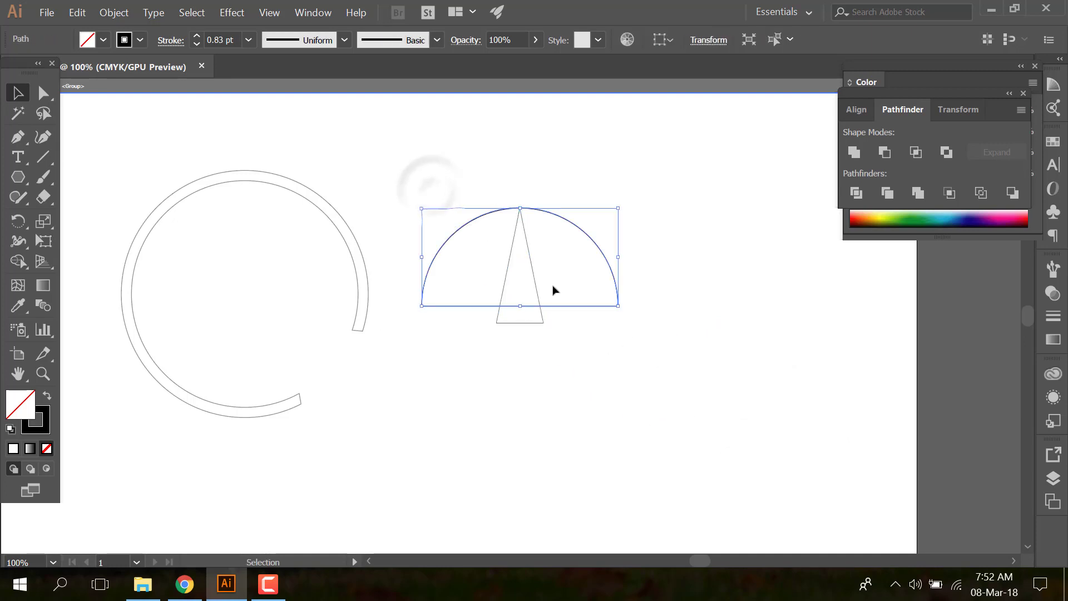
click(525, 356)
click(521, 323)
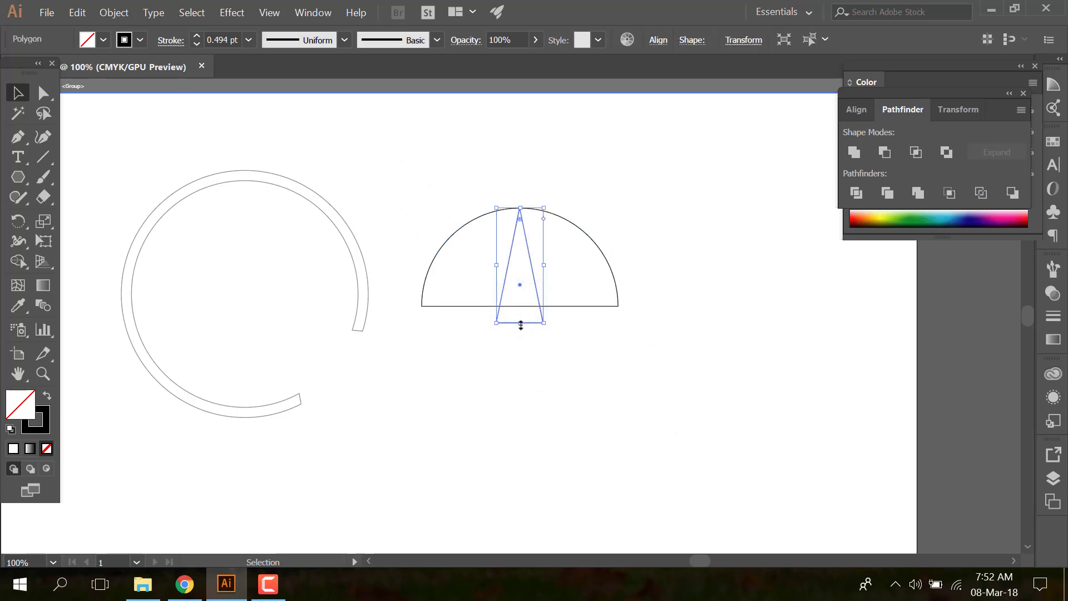
drag(521, 325, 520, 305)
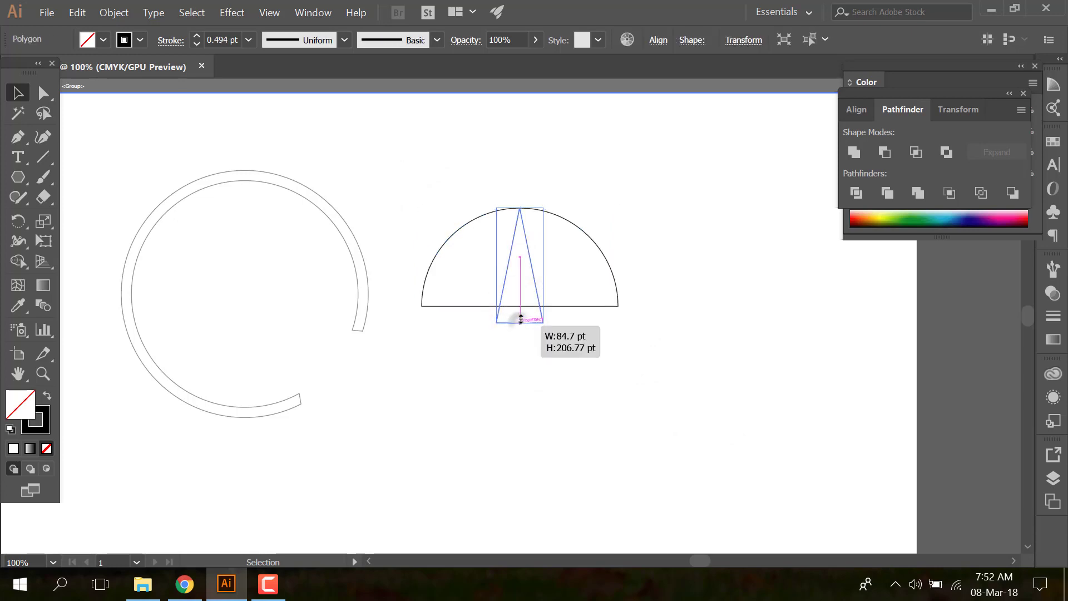
click(537, 353)
mouse_move(536, 258)
mouse_down()
mouse_move(528, 254)
mouse_move(683, 230)
mouse_up()
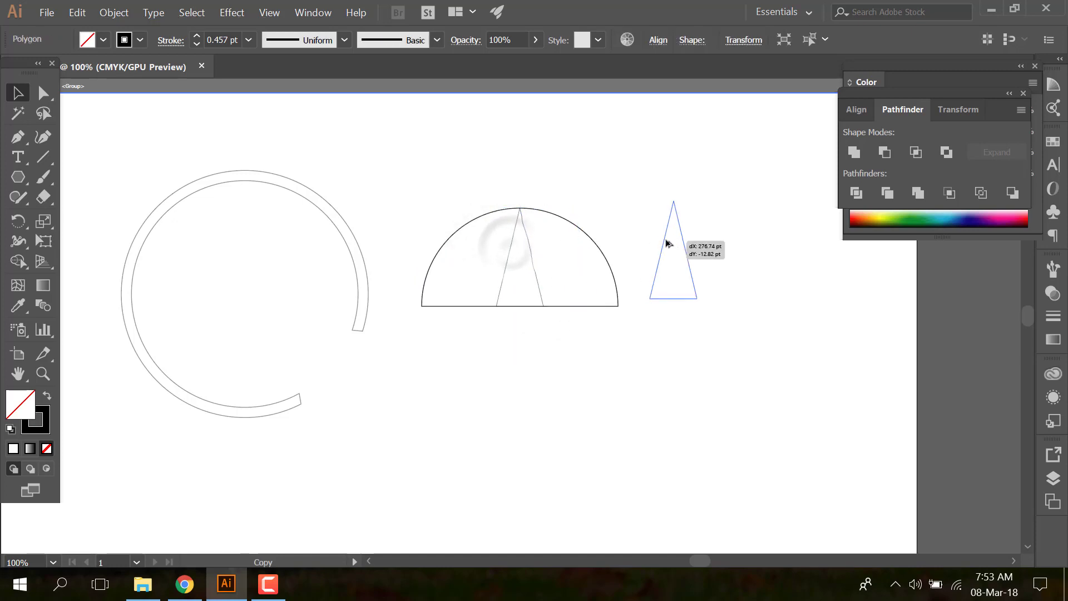
click(566, 358)
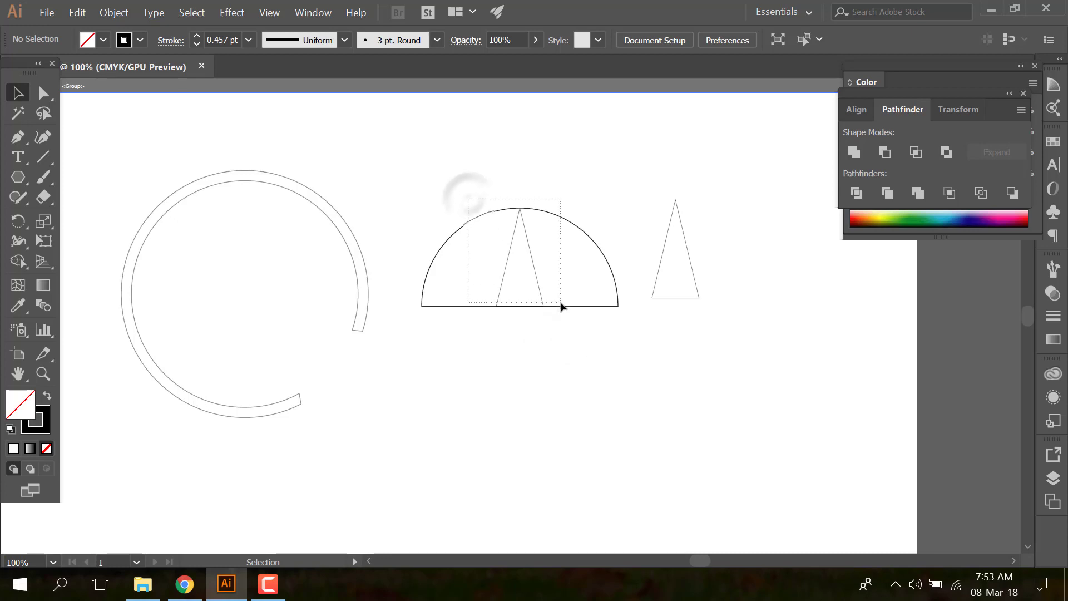
- Fill the semicircle and its inner triangle with near-black
drag(468, 196, 562, 306)
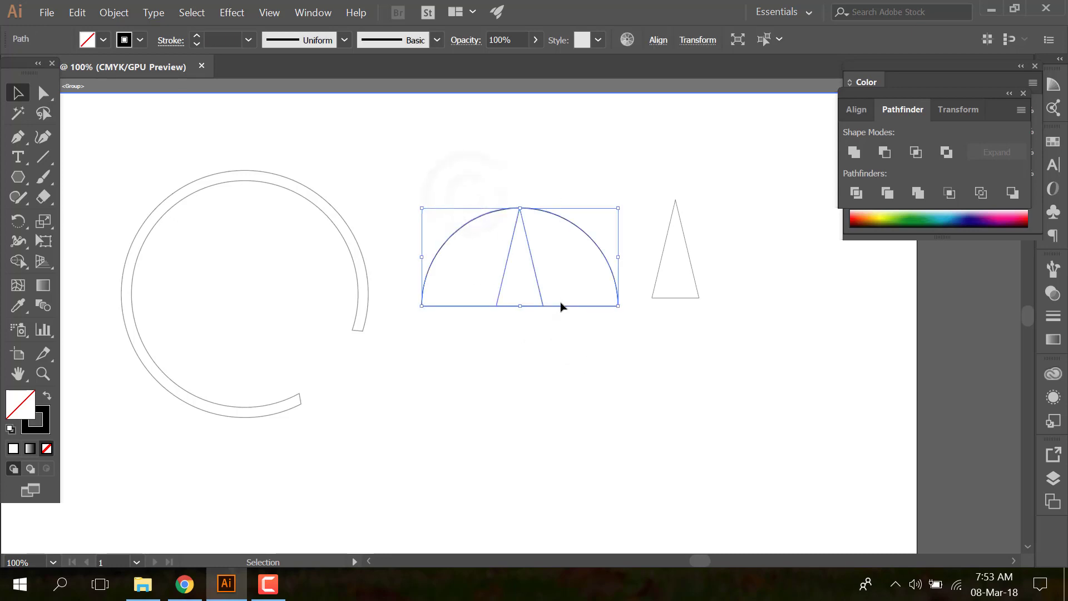
double_click(15, 413)
click(324, 384)
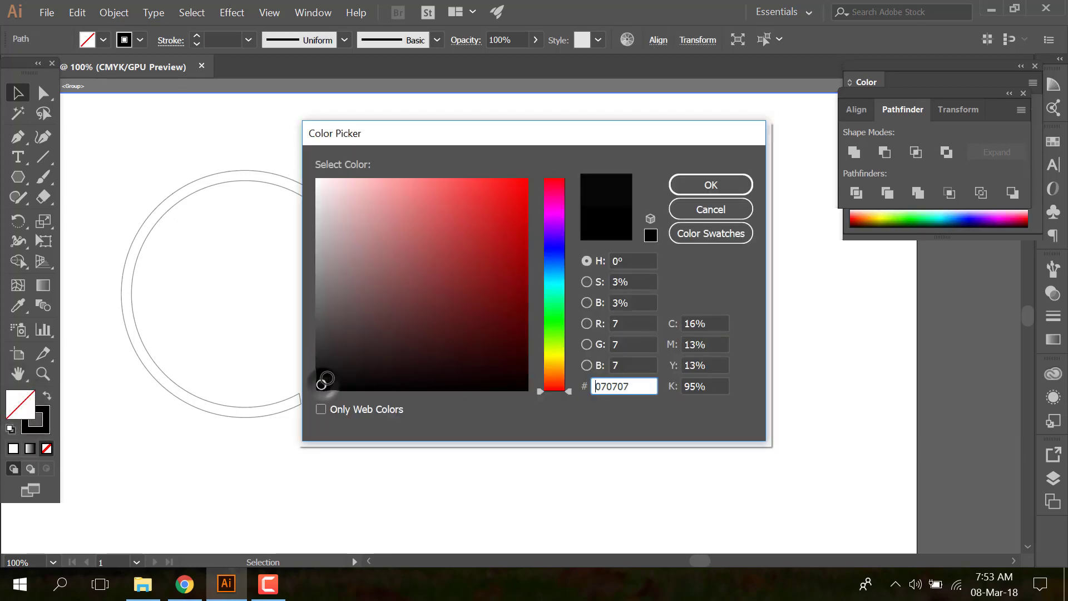
click(699, 185)
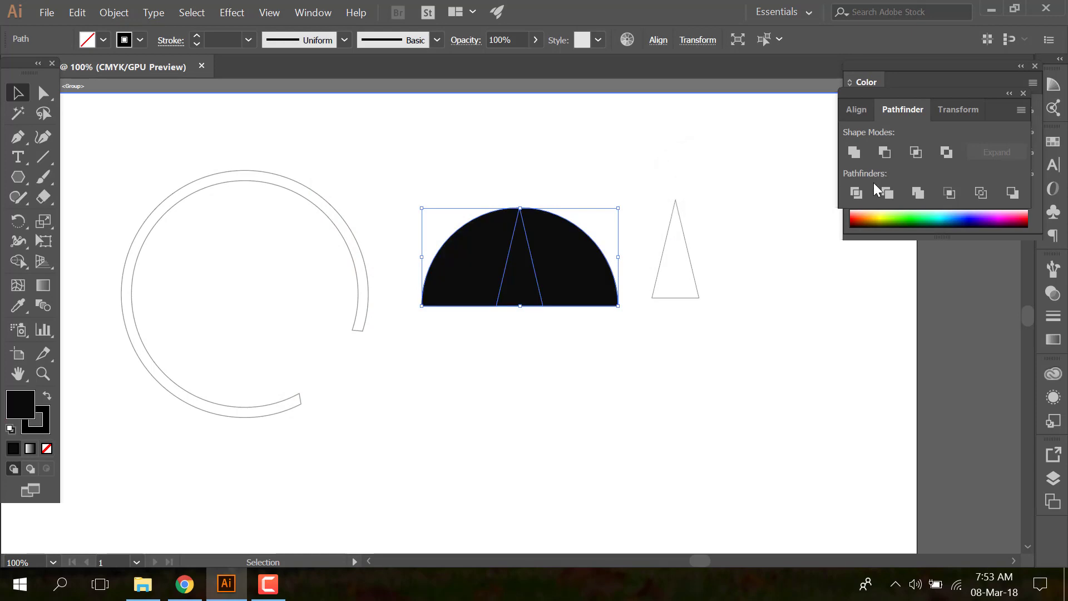
- Subtract the triangle from the semicircle with Minus Front, then select the spare triangle
click(946, 152)
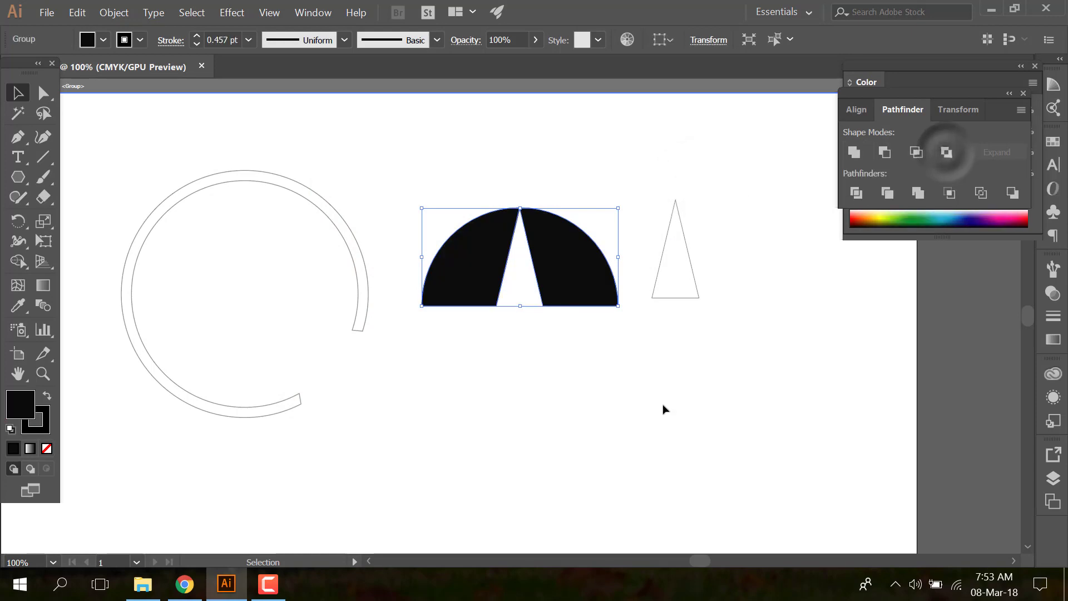
click(661, 406)
click(529, 333)
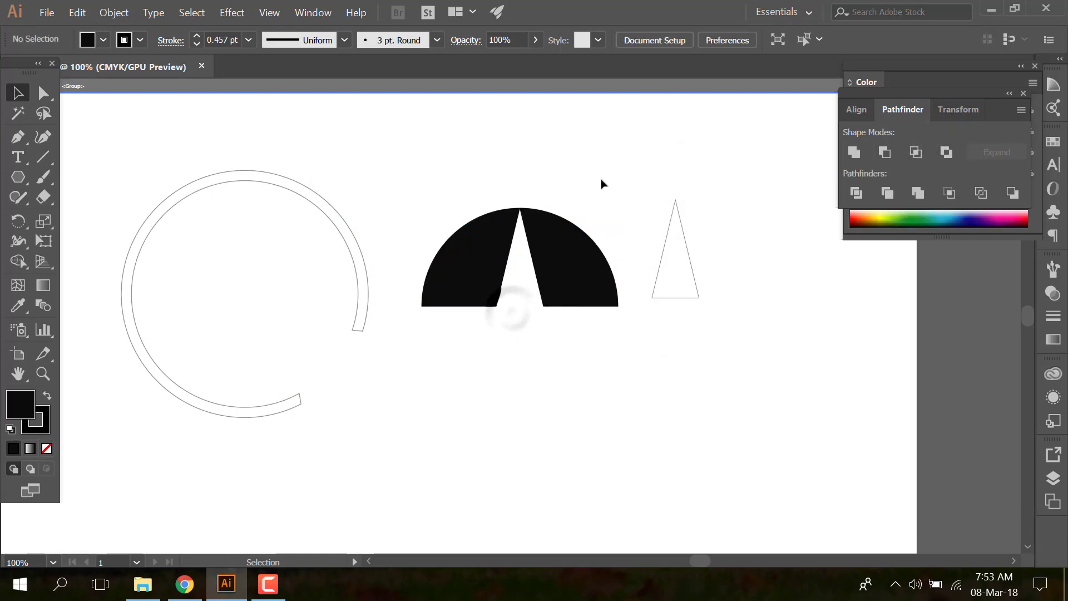
click(659, 228)
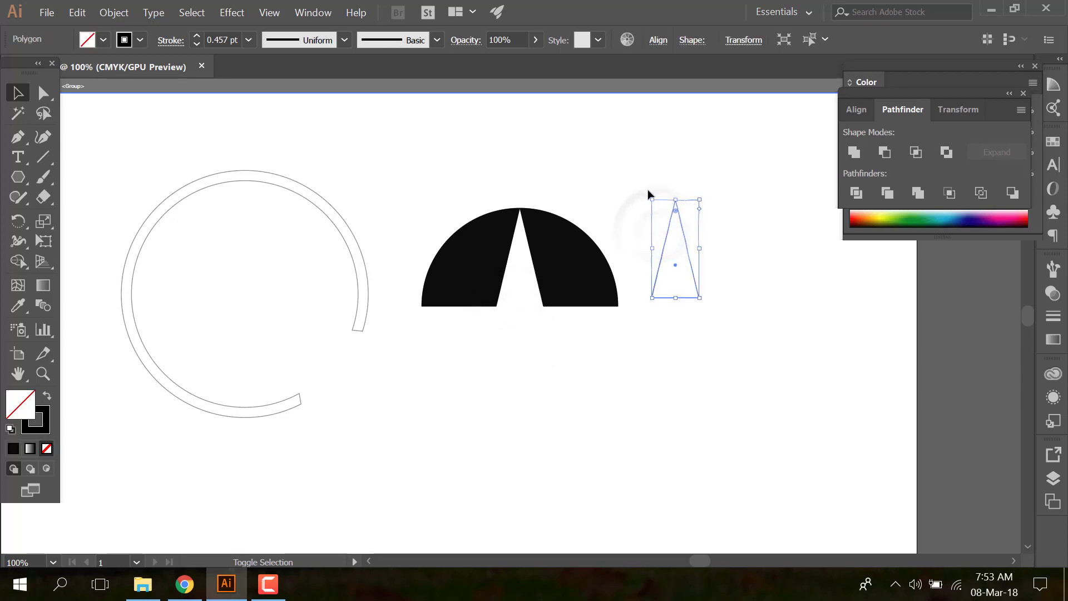
- Rotate the spare triangle 180° and snap it beneath the semicircle's wedge gap
drag(645, 196, 702, 334)
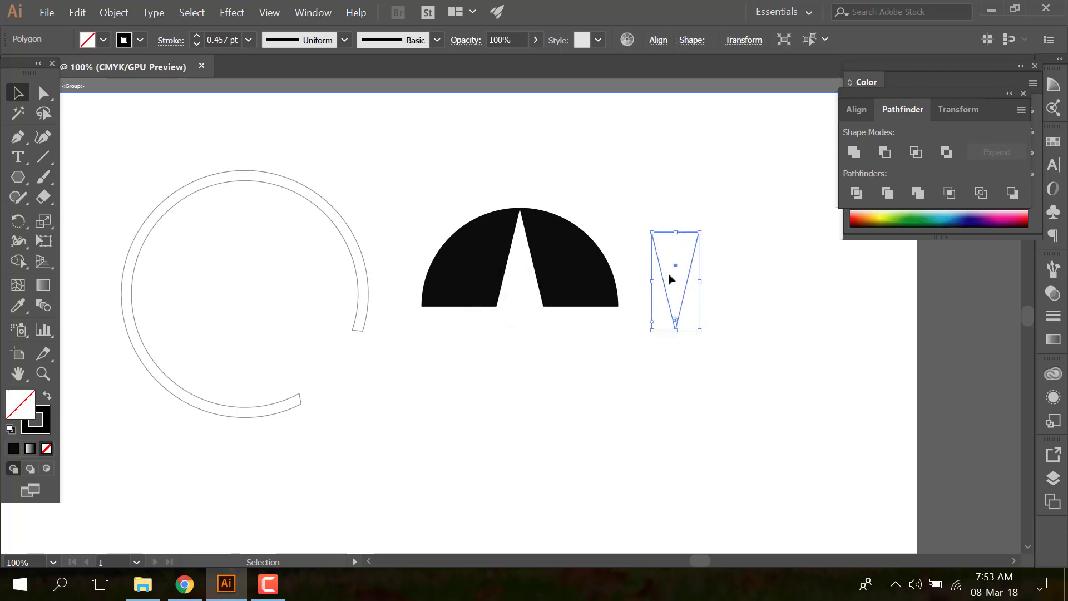
drag(663, 272, 507, 343)
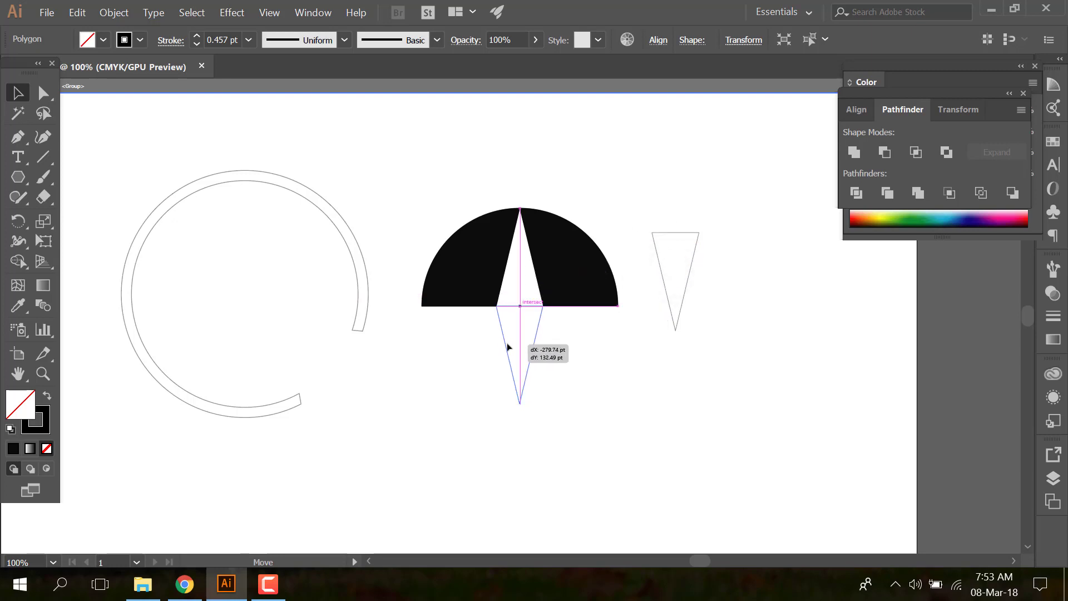
drag(507, 347, 507, 347)
key(ctrl+plus)
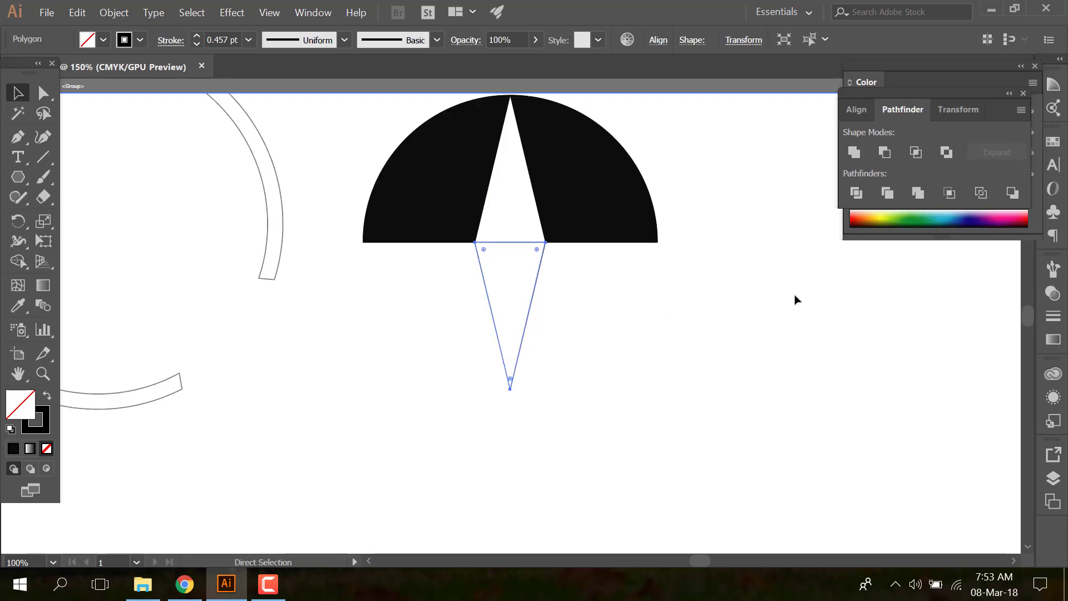
key(ctrl+plus)
key(ctrl+plus)
click(610, 357)
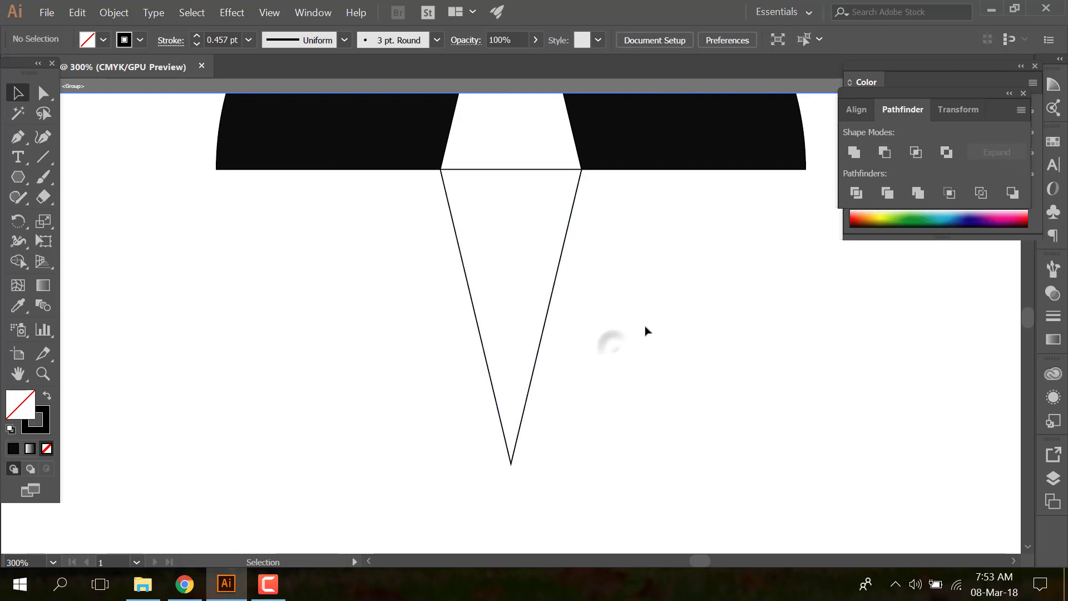
scroll(422, 332, up, 1)
scroll(423, 332, up, 1)
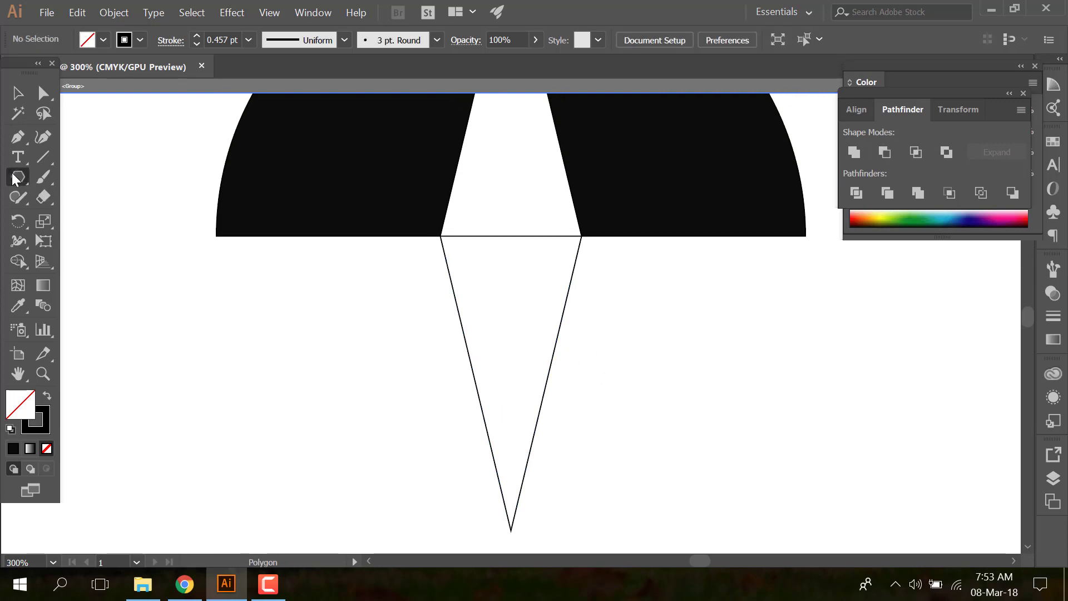
- Draw a small circle left of the triangle with a horizontal line across it
drag(15, 178, 71, 217)
drag(194, 307, 234, 346)
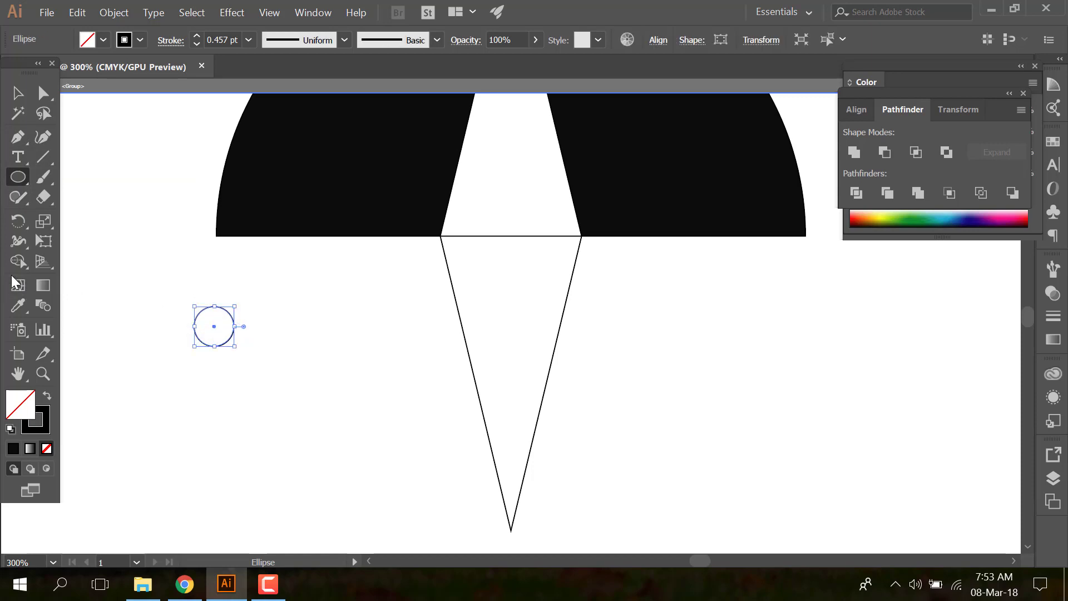
click(16, 139)
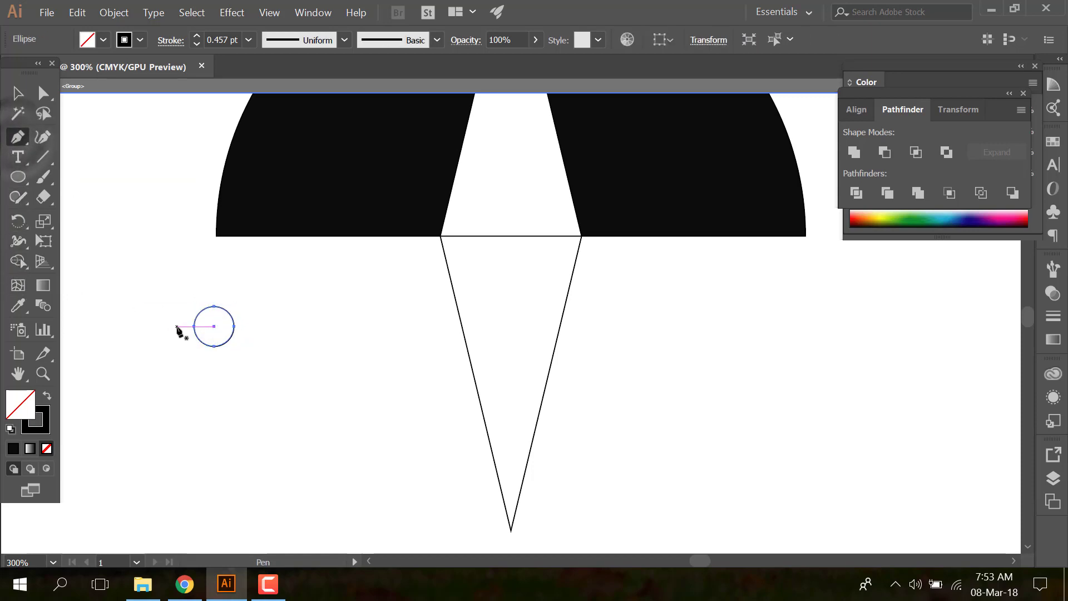
drag(263, 328, 252, 327)
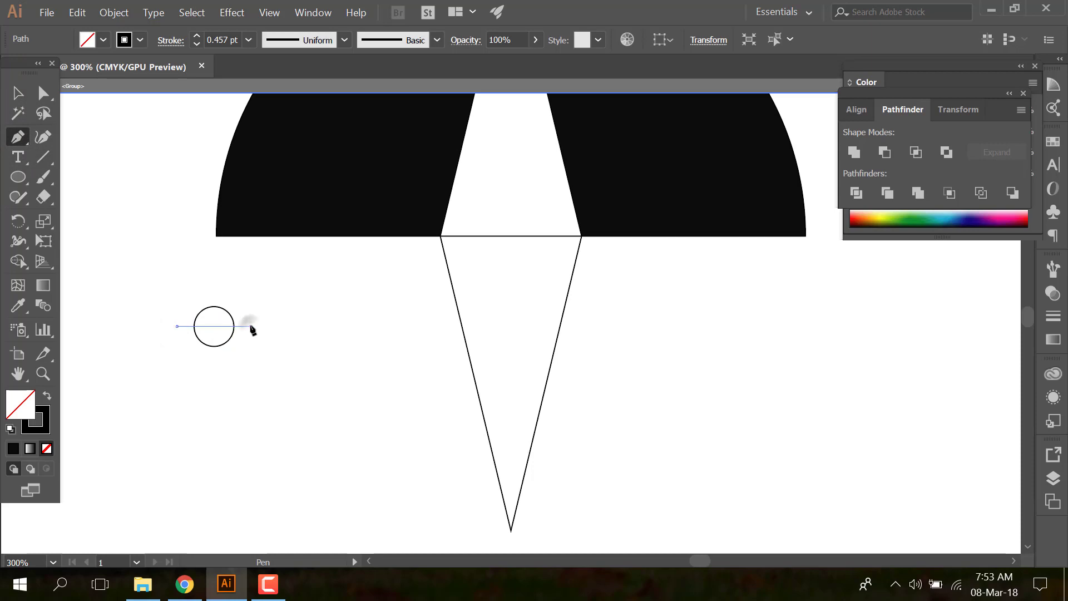
click(251, 326)
click(18, 95)
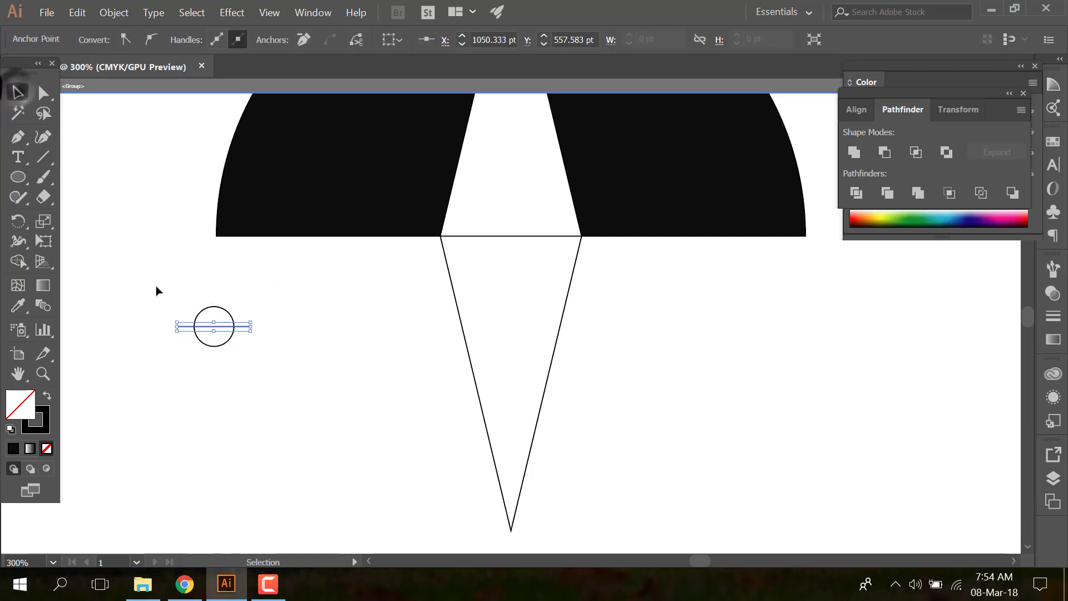
- Divide the small circle along the line and ungroup the two halves
drag(147, 272, 263, 347)
click(855, 193)
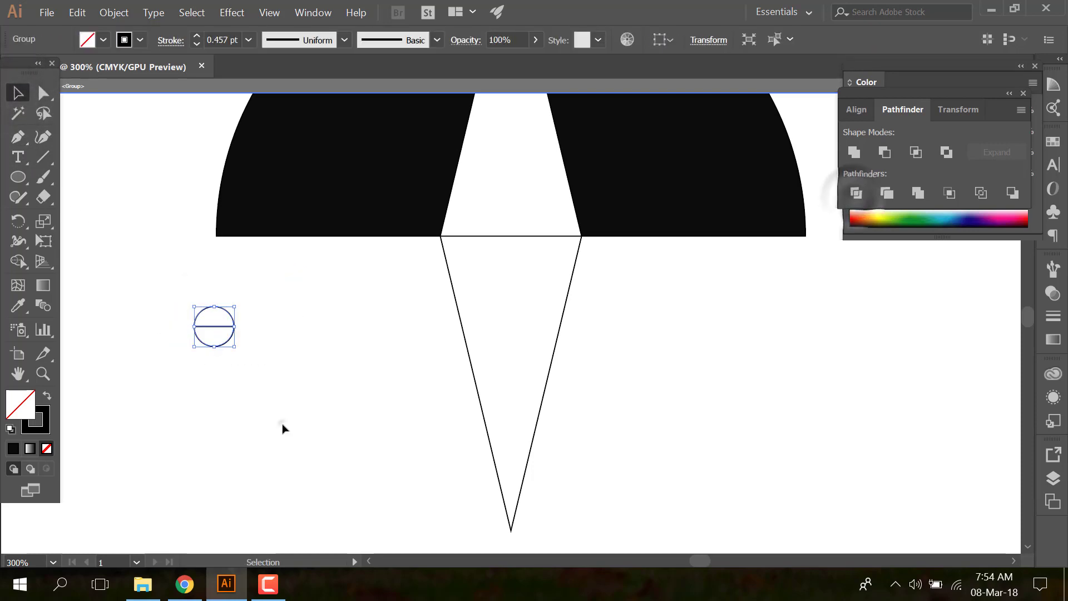
click(278, 426)
drag(179, 298, 216, 320)
click(184, 318)
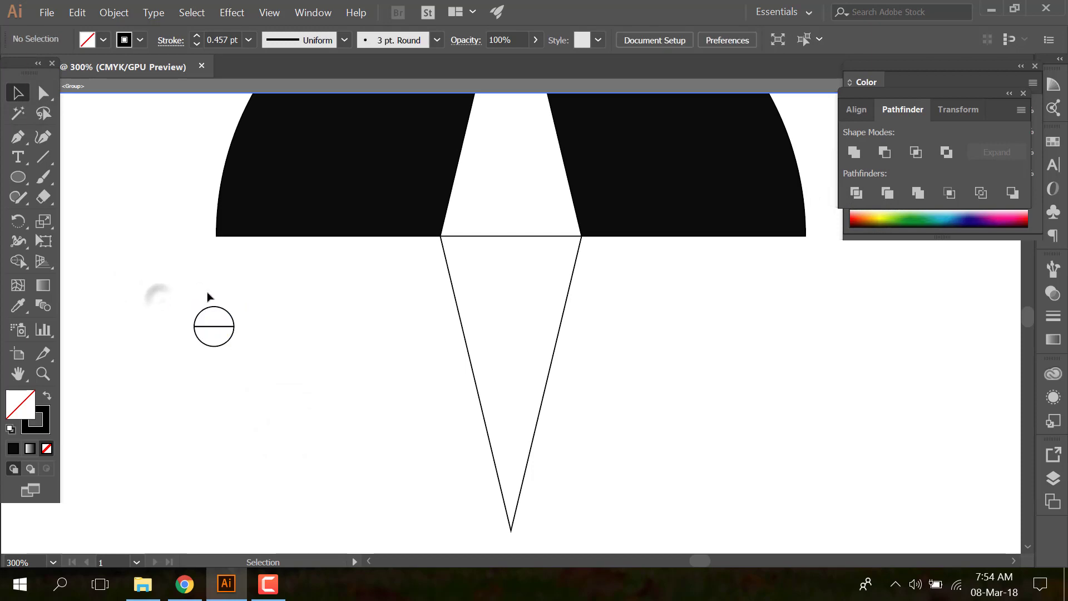
click(216, 323)
right_click(218, 325)
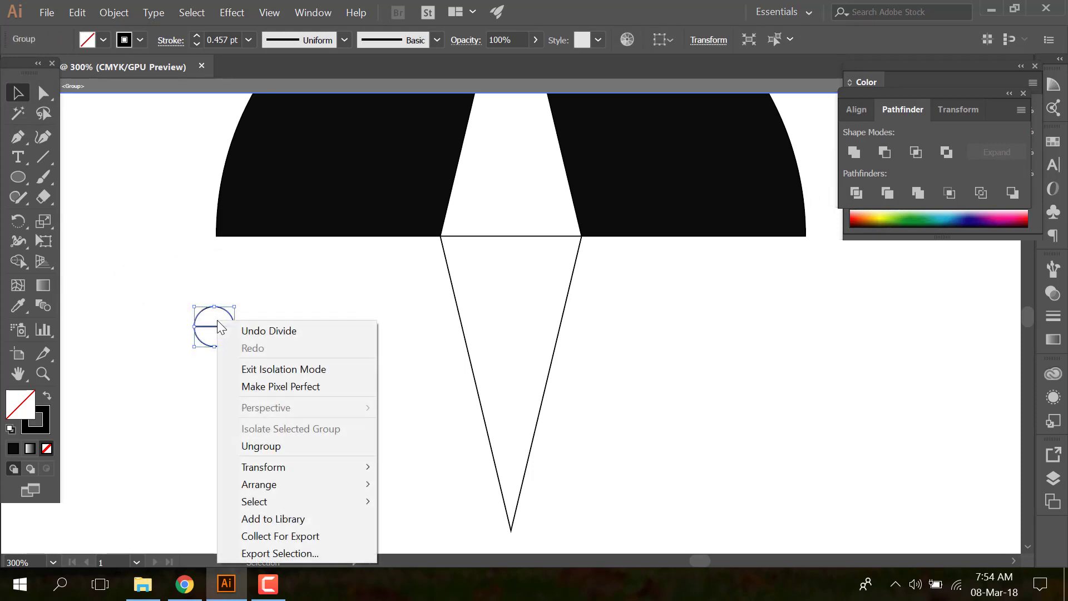
click(257, 446)
- Eyedropper black into the top half and white into the bottom half
click(195, 424)
drag(191, 295, 222, 322)
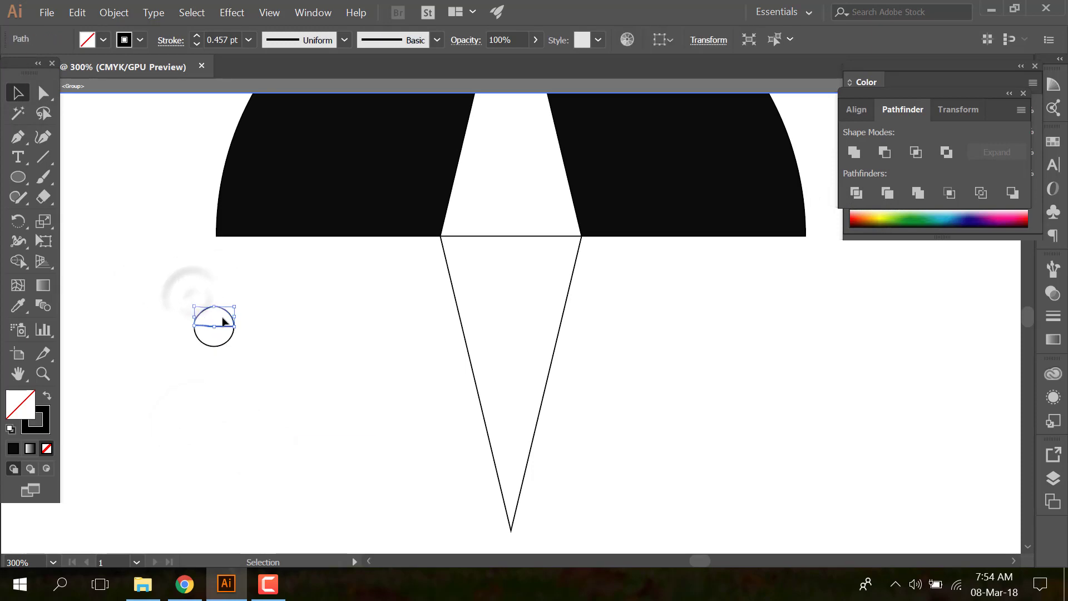
double_click(22, 404)
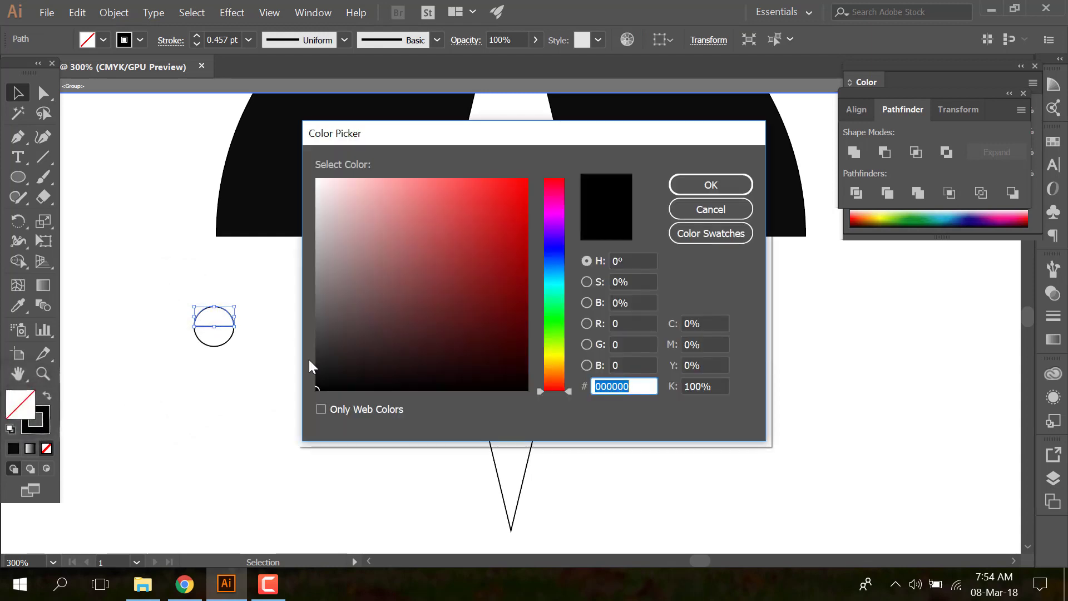
click(724, 206)
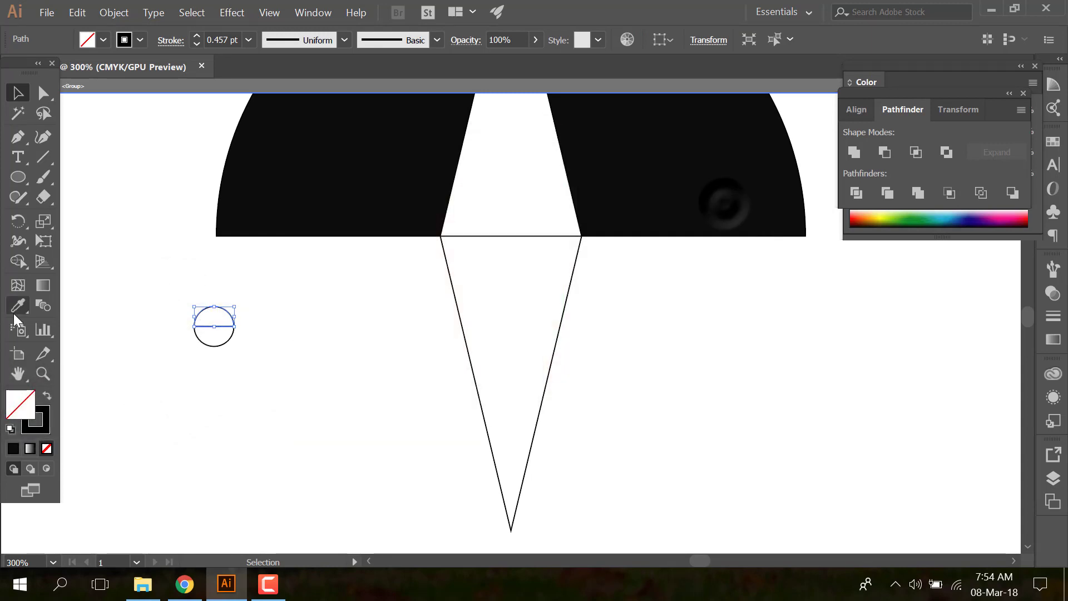
click(18, 306)
click(374, 177)
click(18, 93)
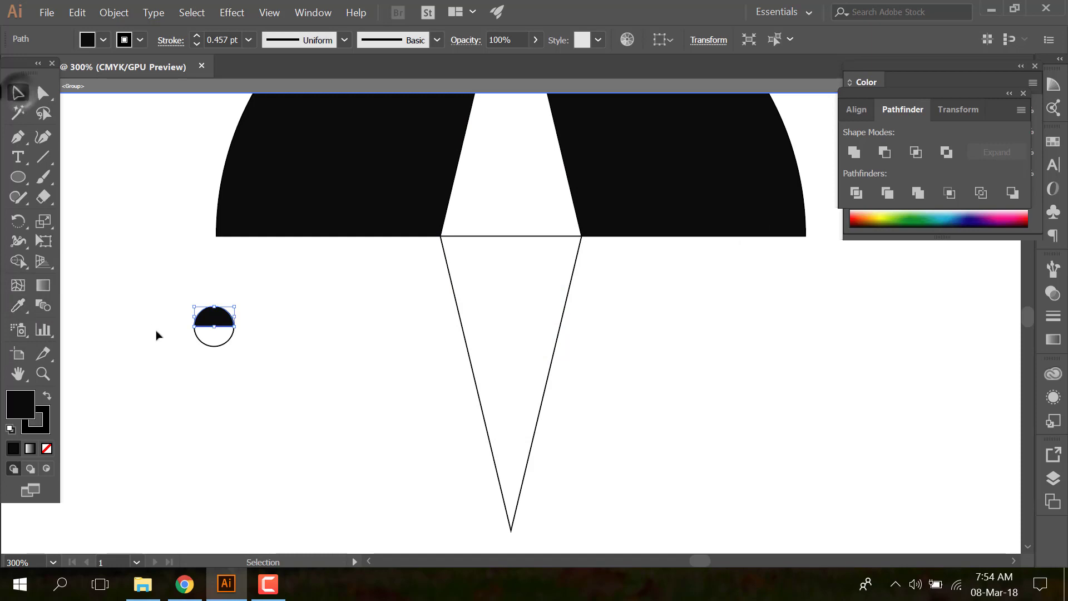
click(214, 346)
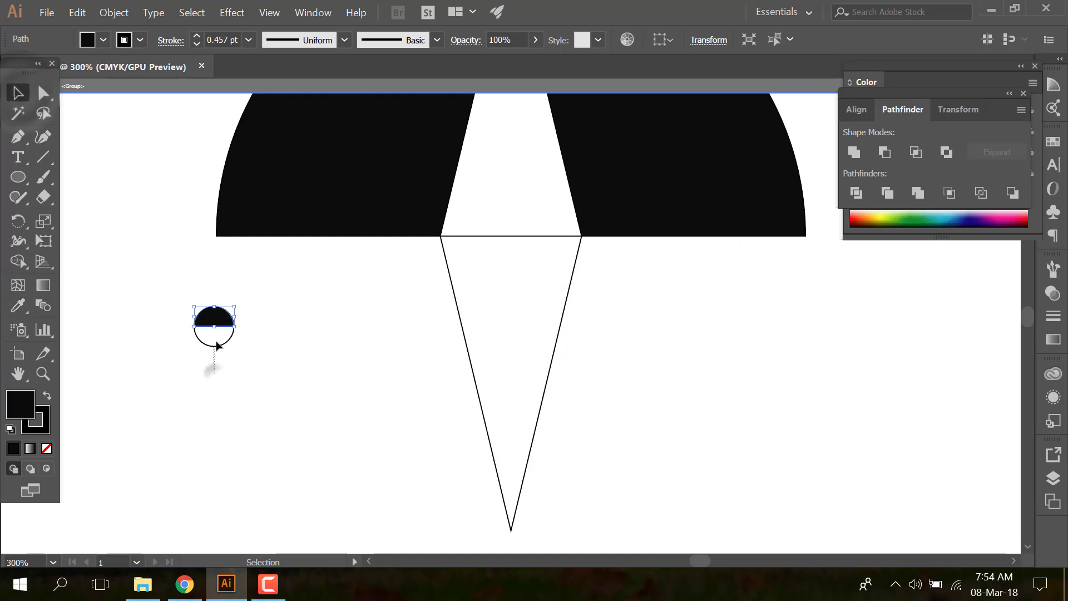
click(18, 306)
click(153, 430)
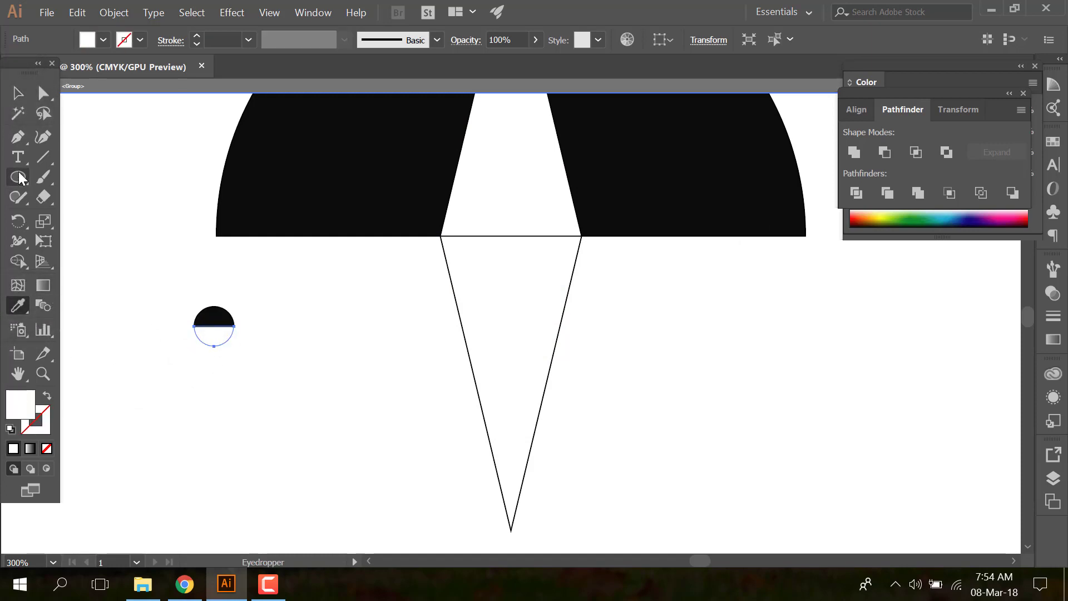
- Group the two small circle halves and move them onto the triangle's top edge
click(18, 93)
drag(156, 288, 269, 372)
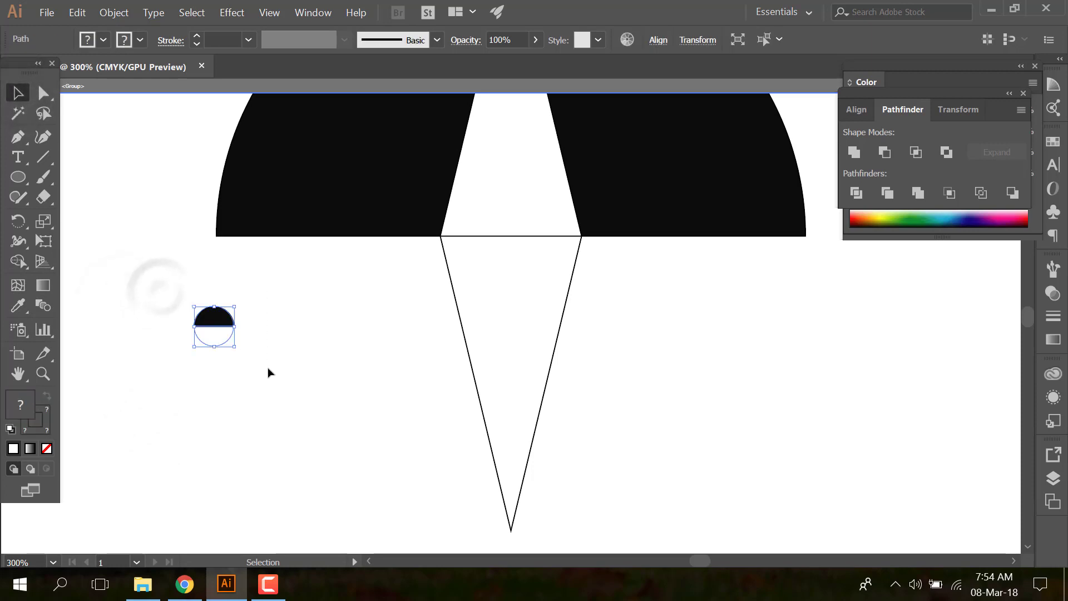
key(ctrl+g)
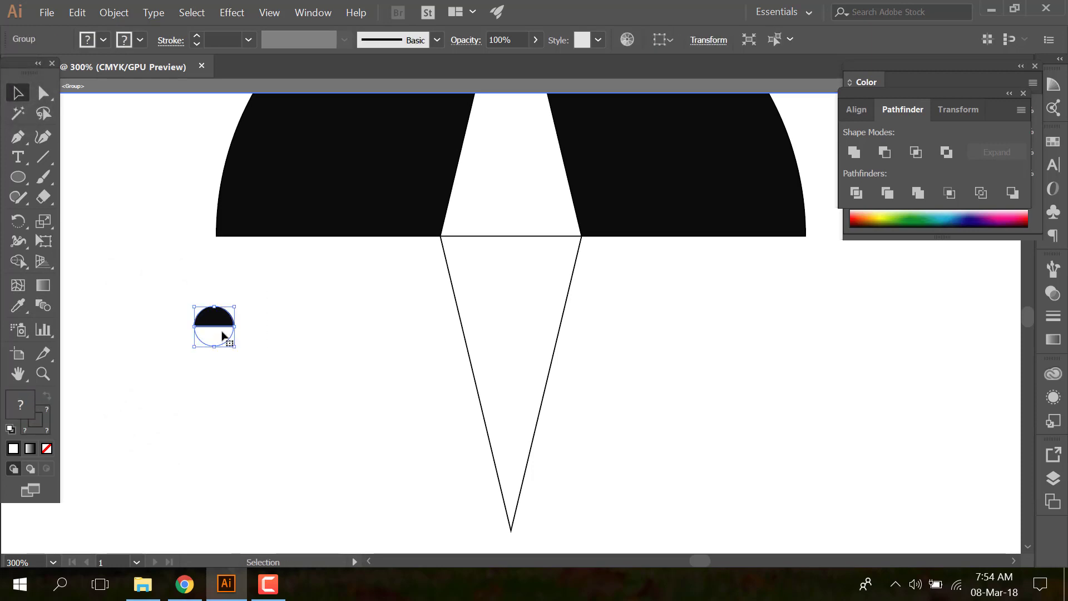
drag(215, 322, 510, 230)
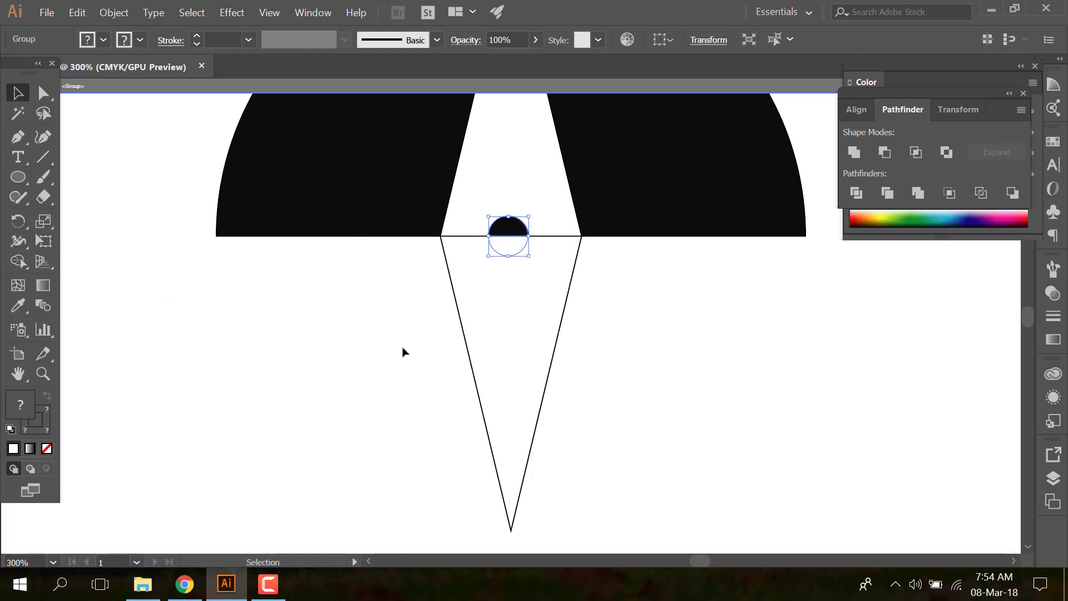
- Horizontally centre the small circle on the downward triangle
drag(409, 334, 556, 310)
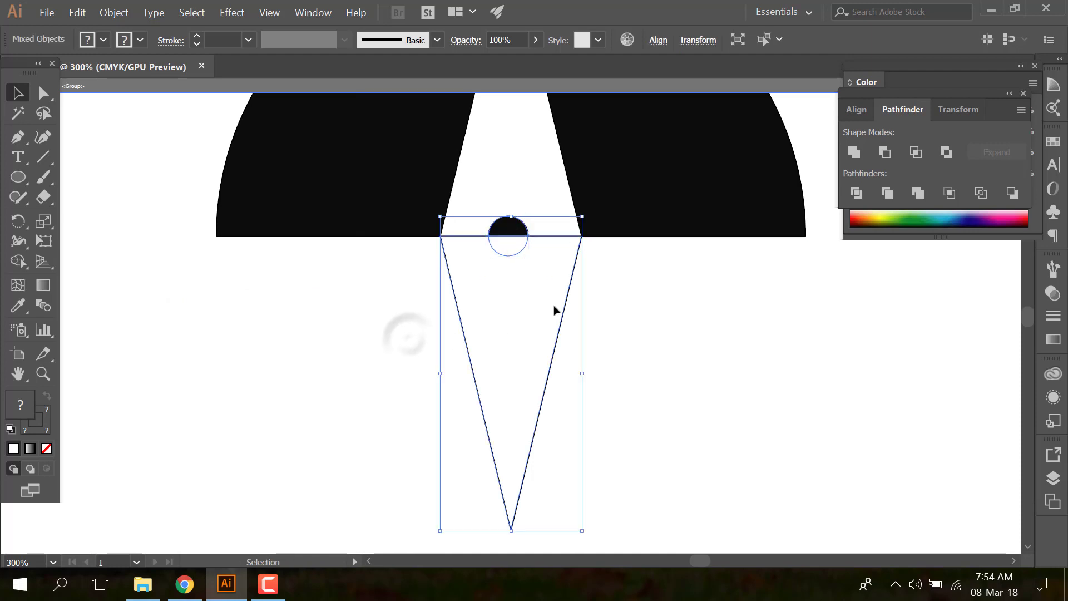
click(658, 40)
click(525, 83)
key(ctrl+minus)
key(ctrl+minus)
drag(454, 329, 563, 349)
- Eyedrop the semicircle's black fill onto the downward triangle
click(18, 307)
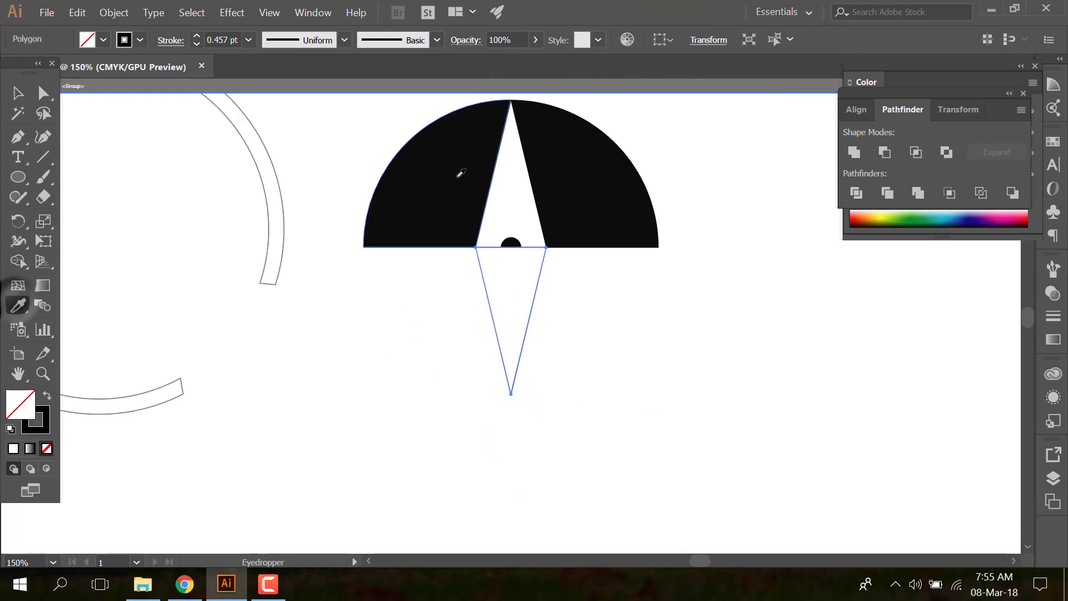
click(457, 171)
click(17, 94)
click(399, 377)
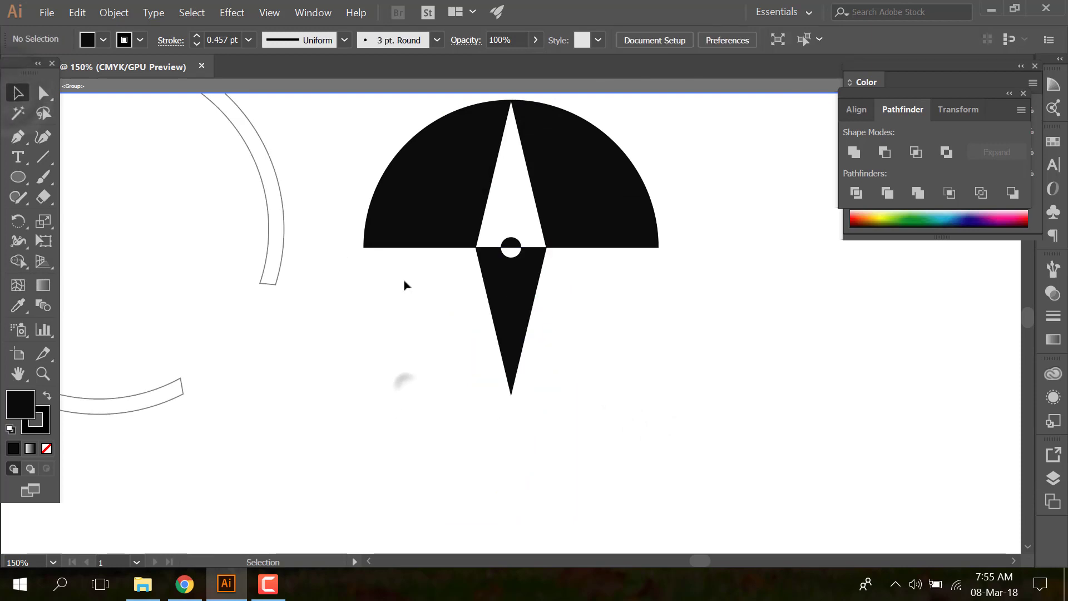
- Select the whole compass mark and settle the triangle back under the semicircle
mouse_move(378, 101)
mouse_down()
mouse_move(695, 351)
mouse_move(719, 402)
mouse_up()
right_click(447, 169)
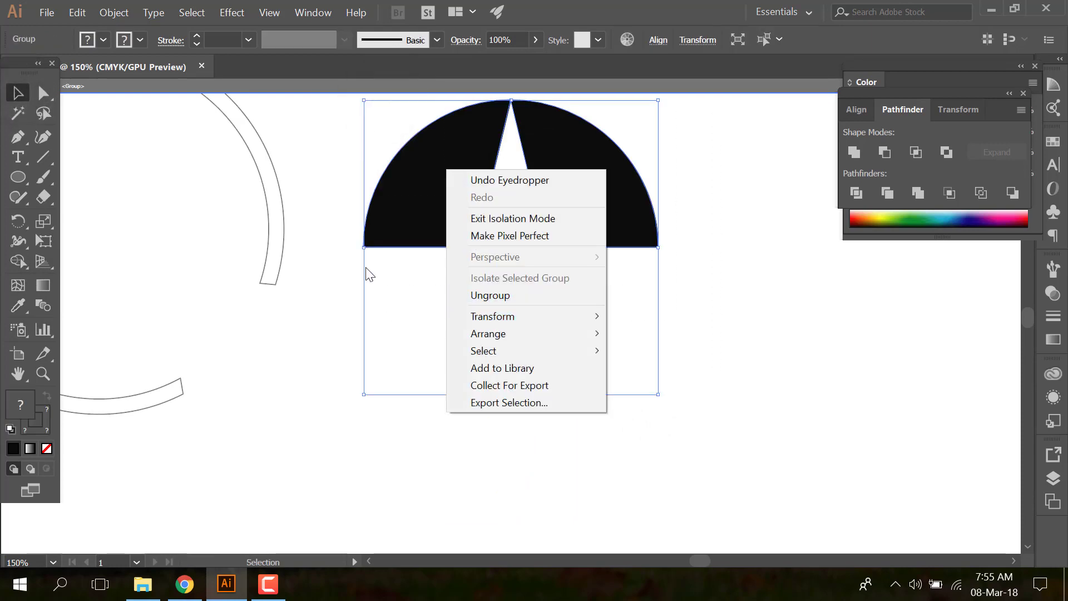
click(328, 201)
mouse_move(337, 118)
mouse_down()
mouse_move(679, 343)
mouse_move(722, 406)
mouse_up()
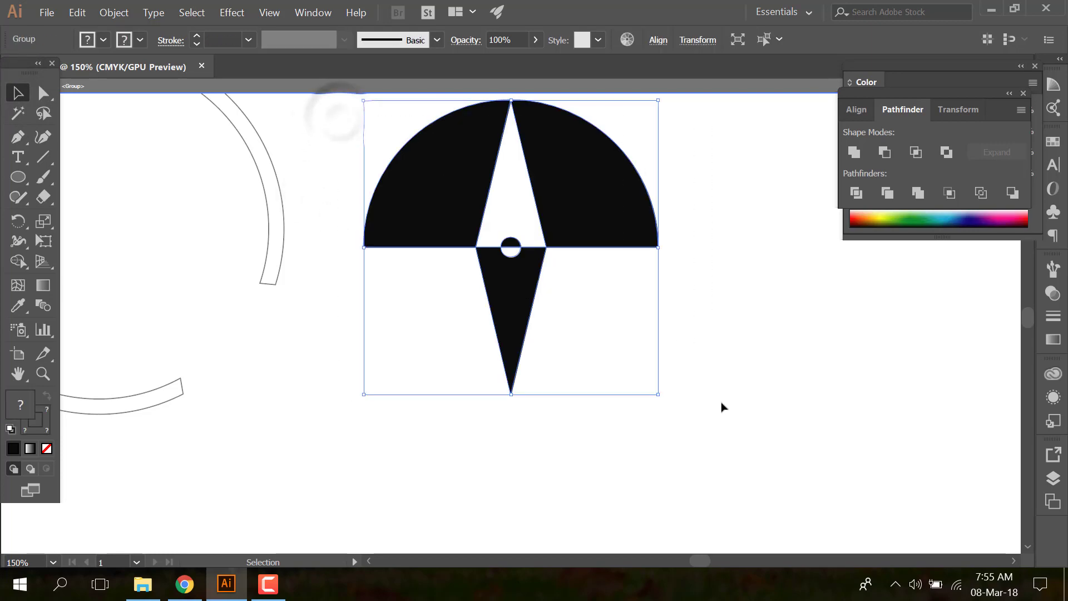
right_click(465, 209)
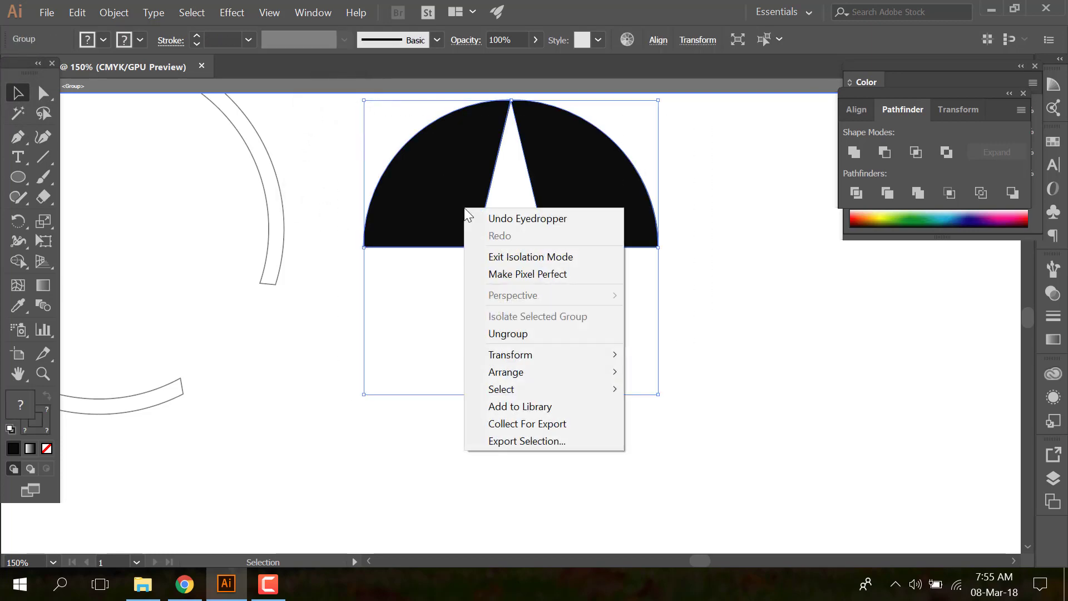
click(337, 172)
mouse_move(517, 346)
mouse_down()
mouse_move(466, 346)
mouse_move(516, 316)
mouse_up()
drag(369, 114, 663, 406)
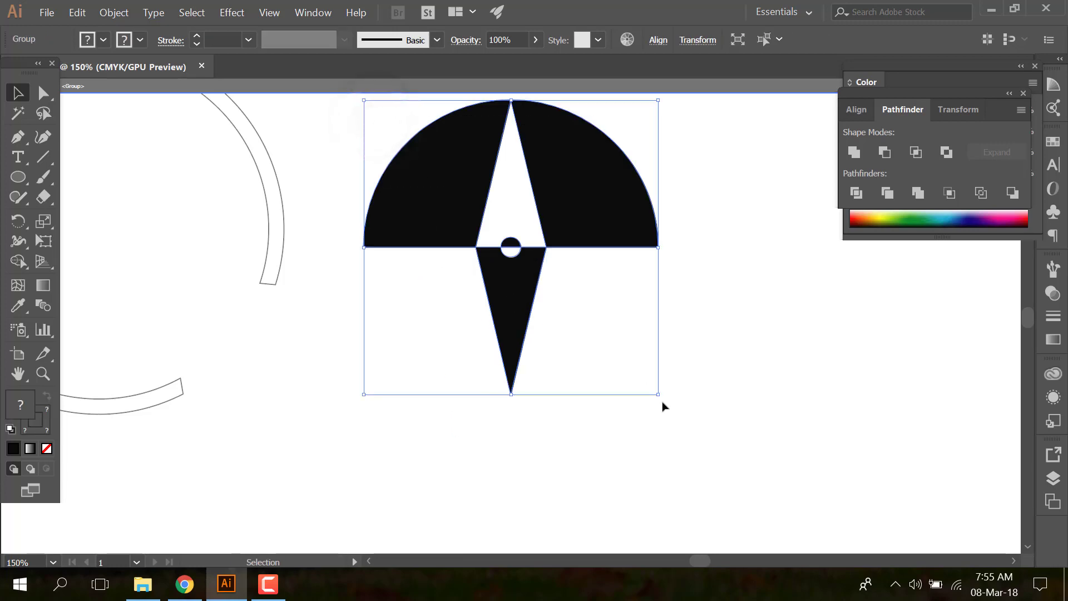
- Move the compass group into the open ring and exit isolation mode
key(a)
key(ctrl+minus)
key(ctrl+minus)
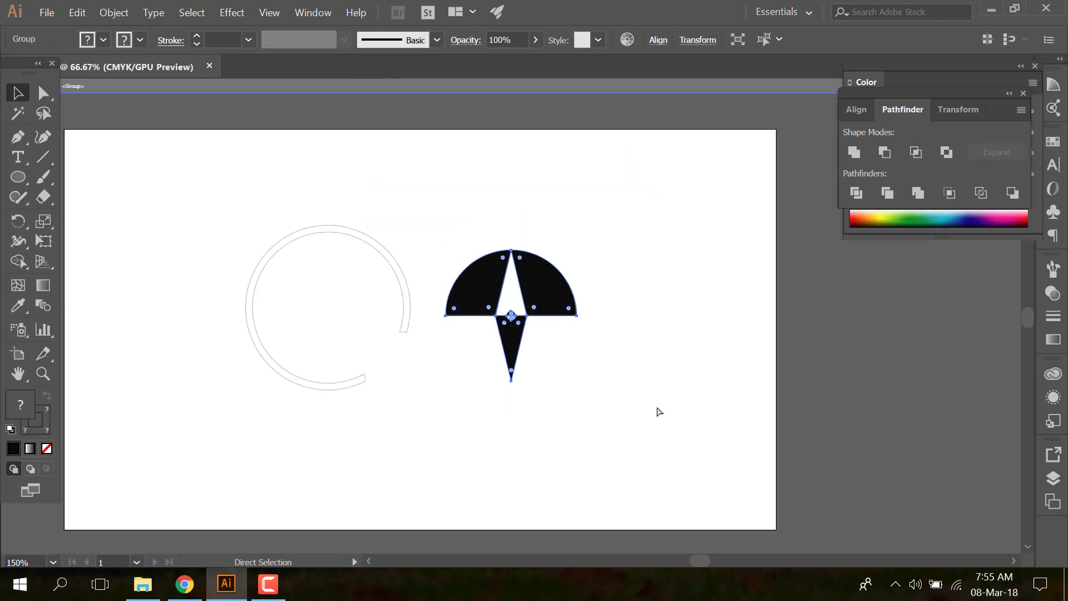
key(v)
drag(476, 287, 295, 279)
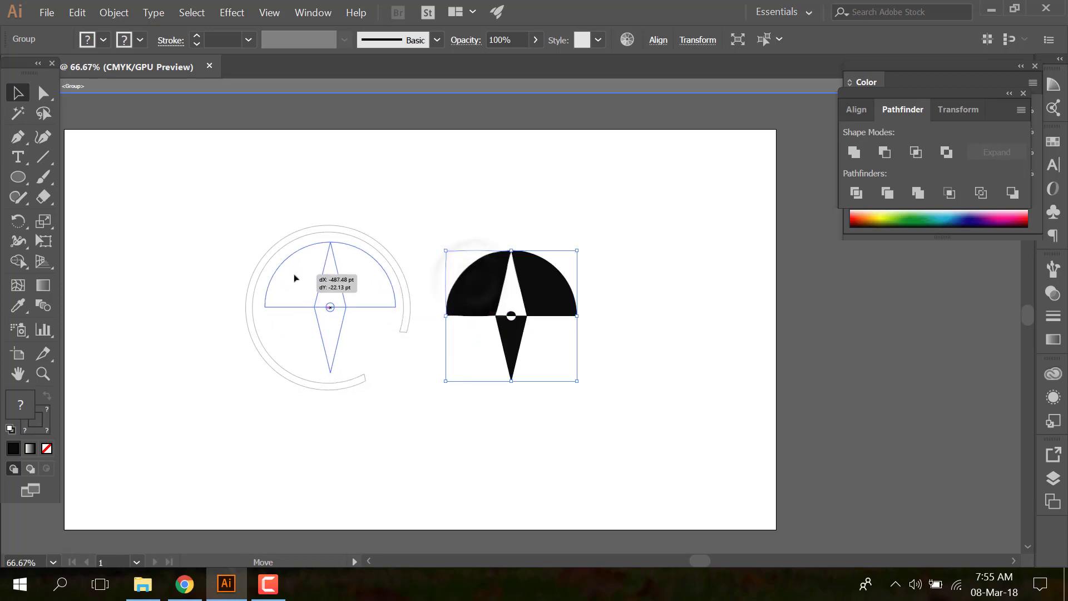
drag(242, 249, 242, 250)
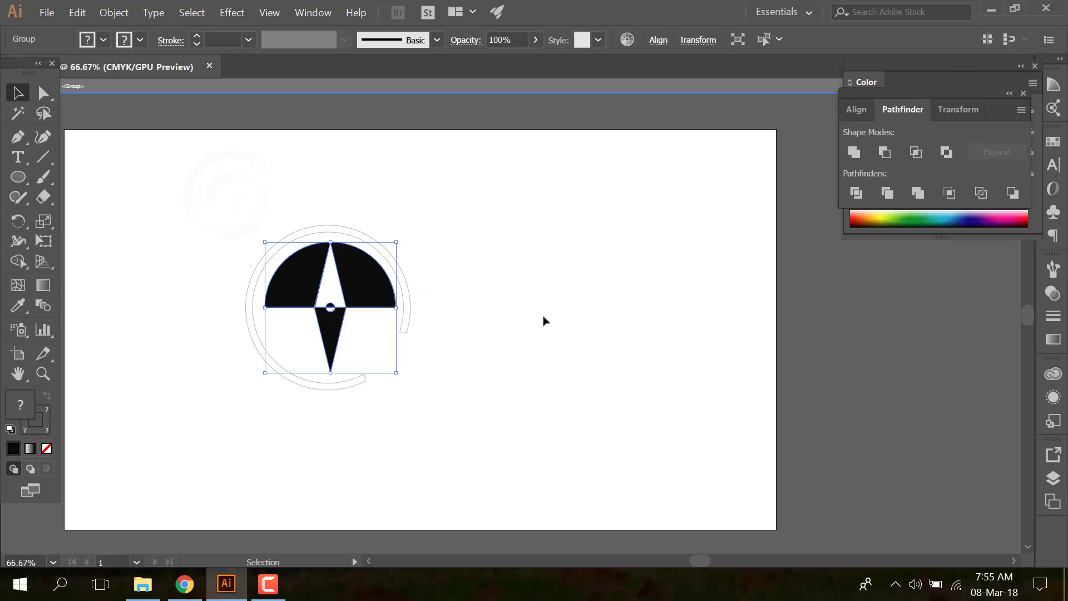
right_click(257, 216)
click(301, 251)
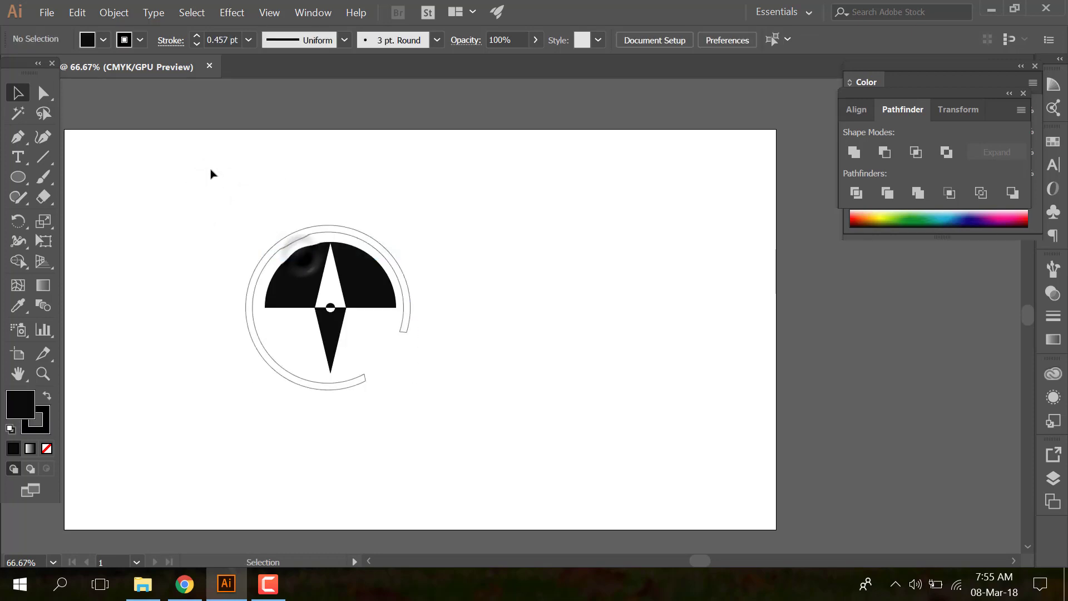
- Centre the ring and compass horizontally and vertically
drag(202, 169, 423, 385)
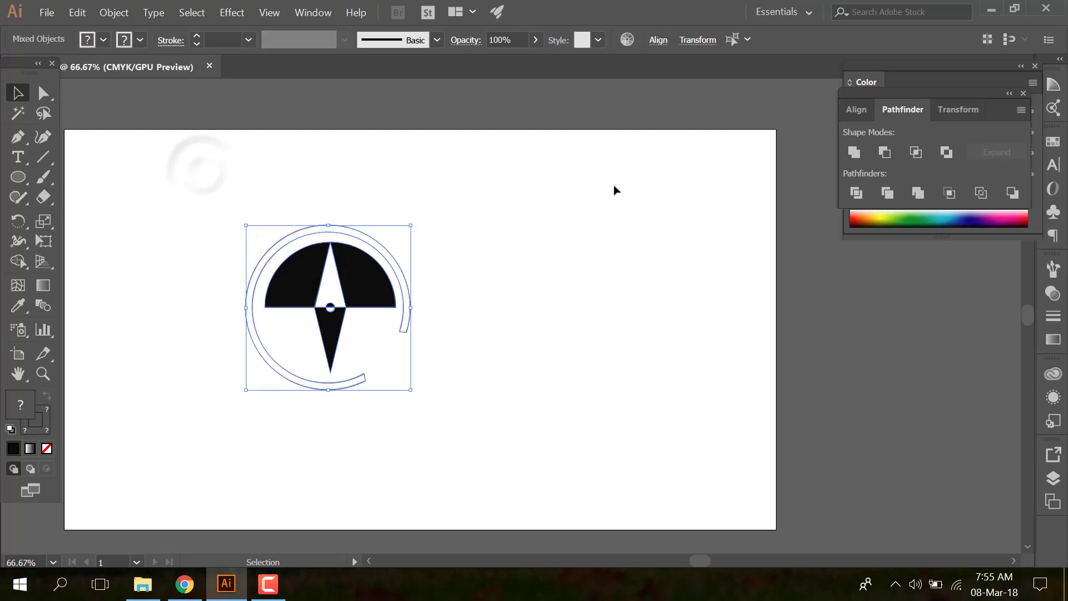
click(657, 40)
click(519, 82)
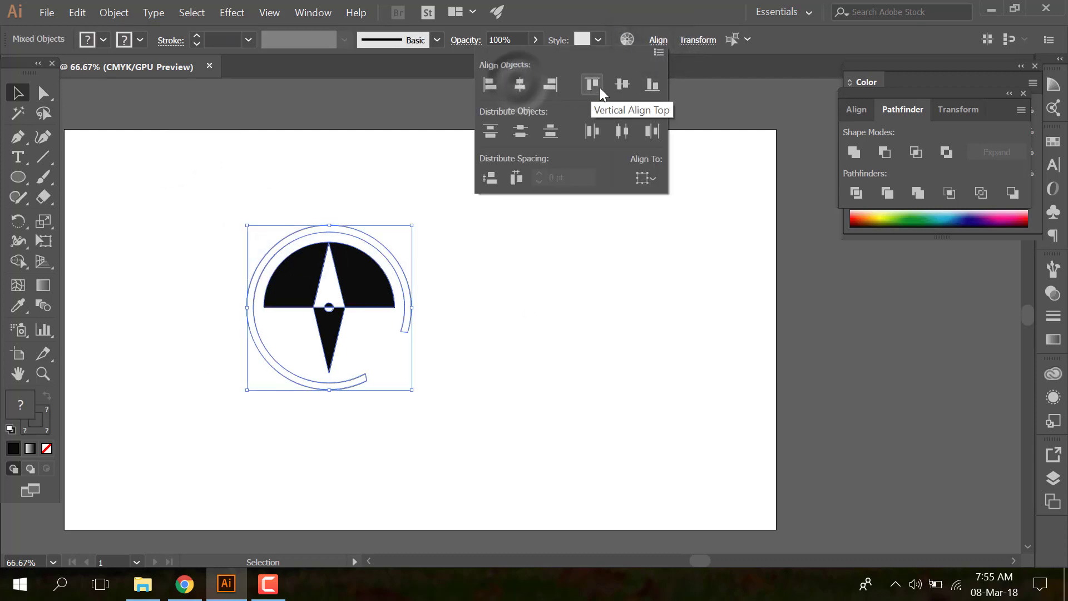
click(616, 84)
click(602, 271)
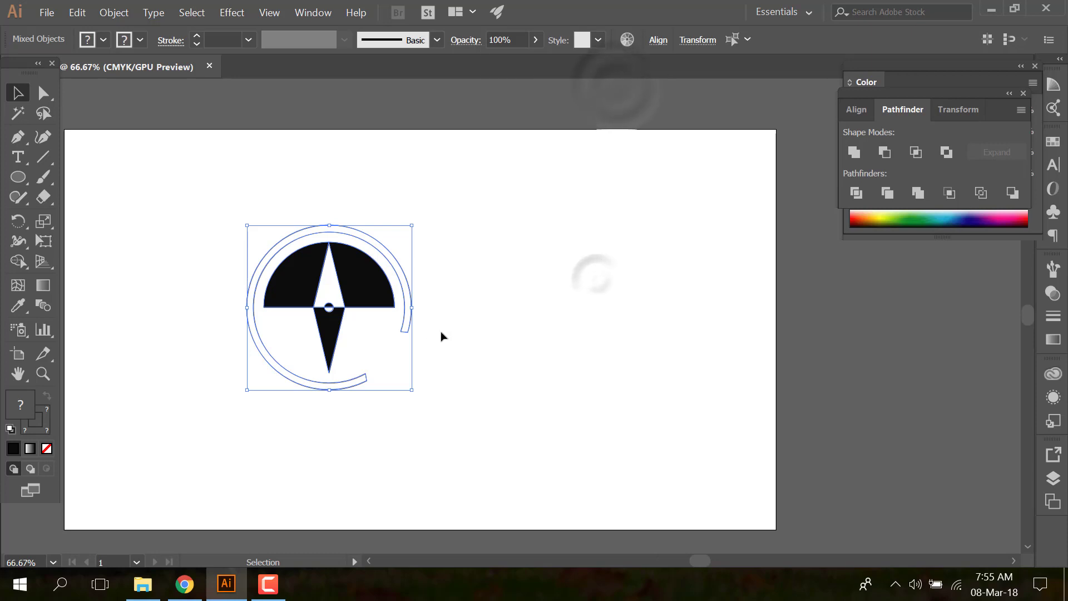
click(443, 337)
click(326, 312)
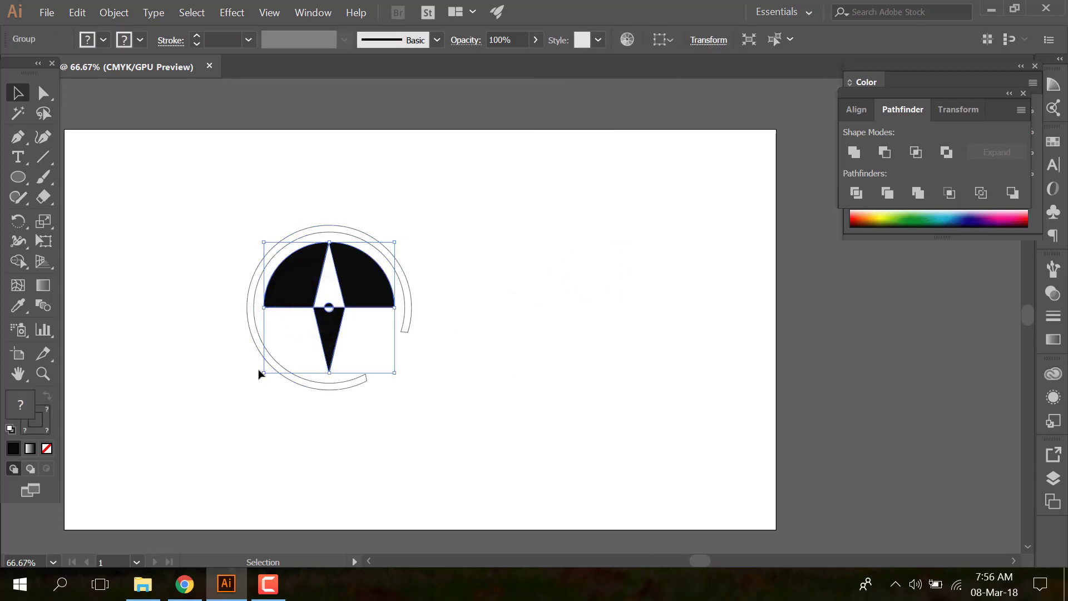
- Rotate the compass shape to a tilt inside the ring
drag(259, 370, 295, 403)
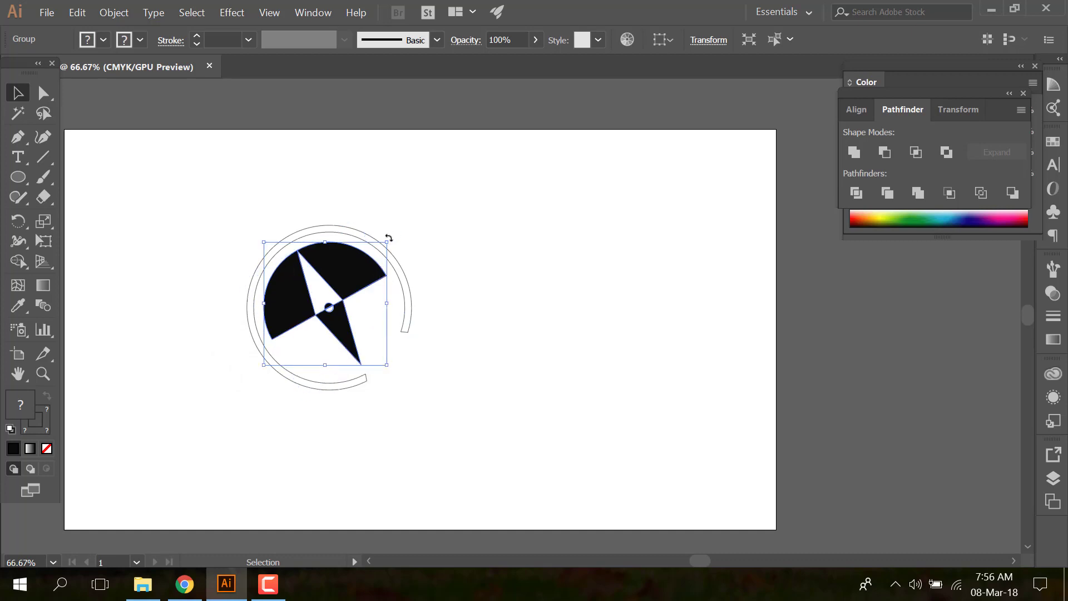
drag(388, 237, 390, 238)
click(476, 394)
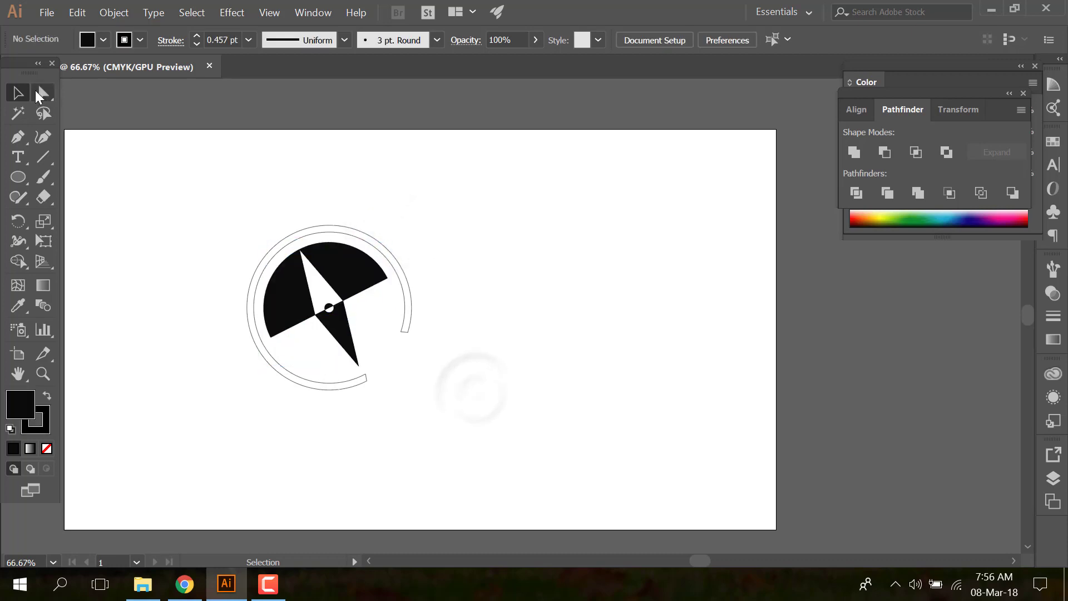
- Drag the needle's bottom anchor down until it touches the ring
click(40, 95)
click(359, 366)
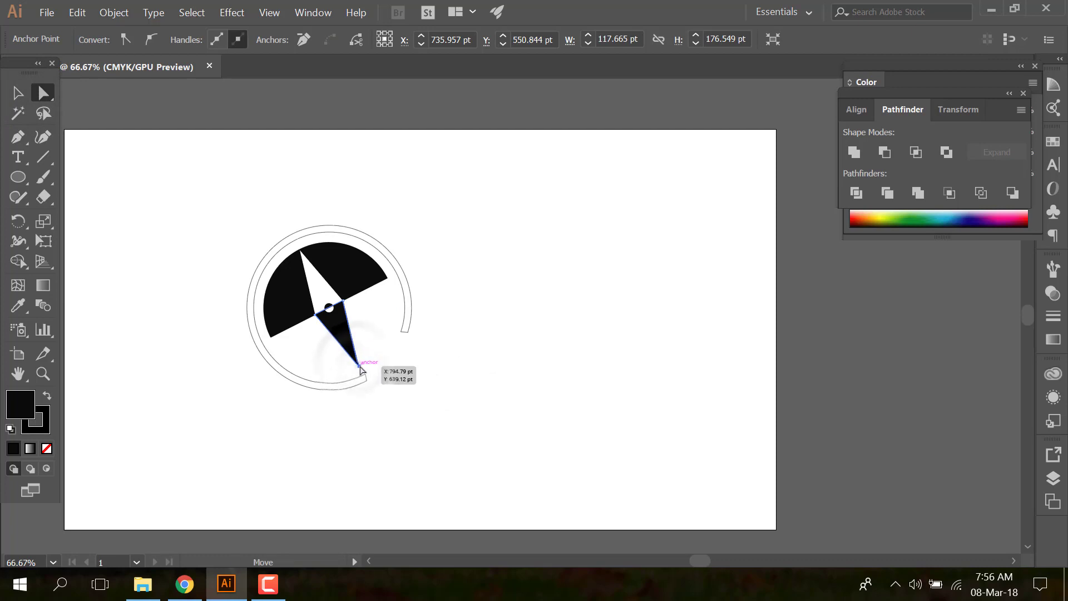
drag(361, 369, 365, 377)
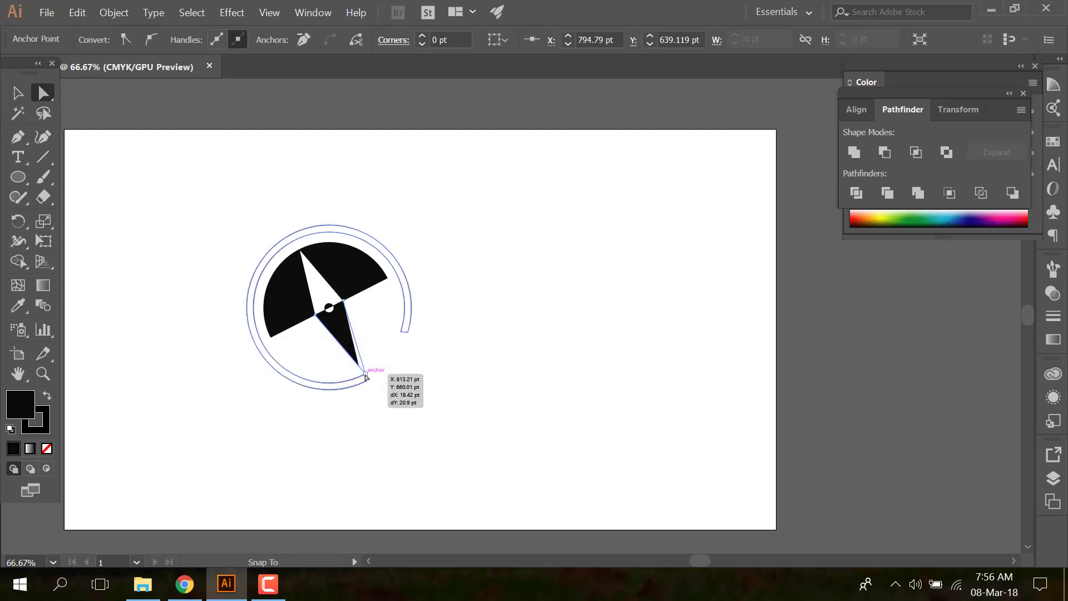
click(470, 396)
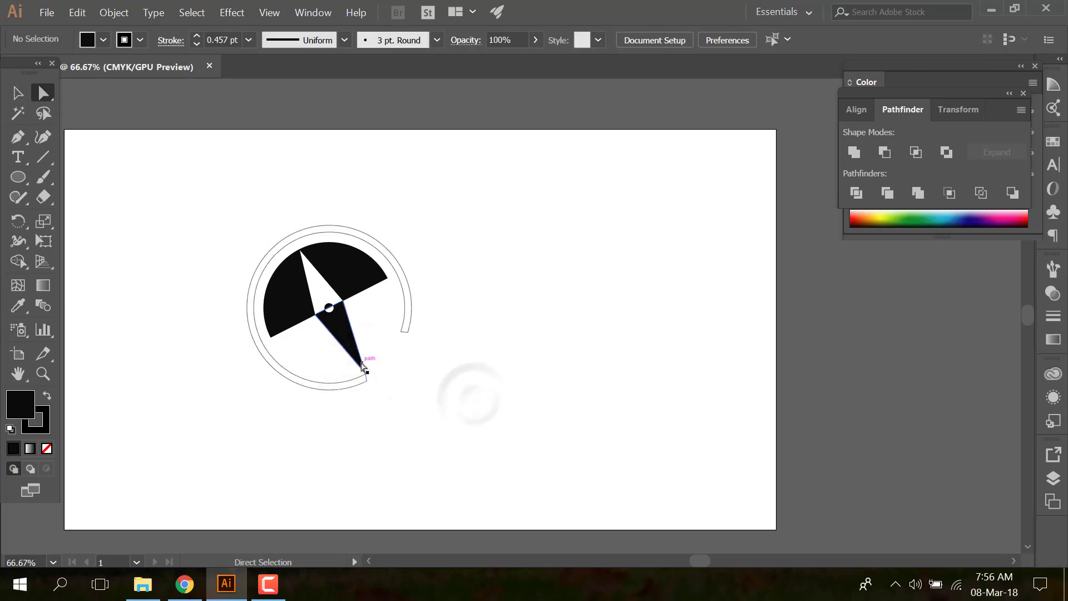
drag(302, 426, 315, 390)
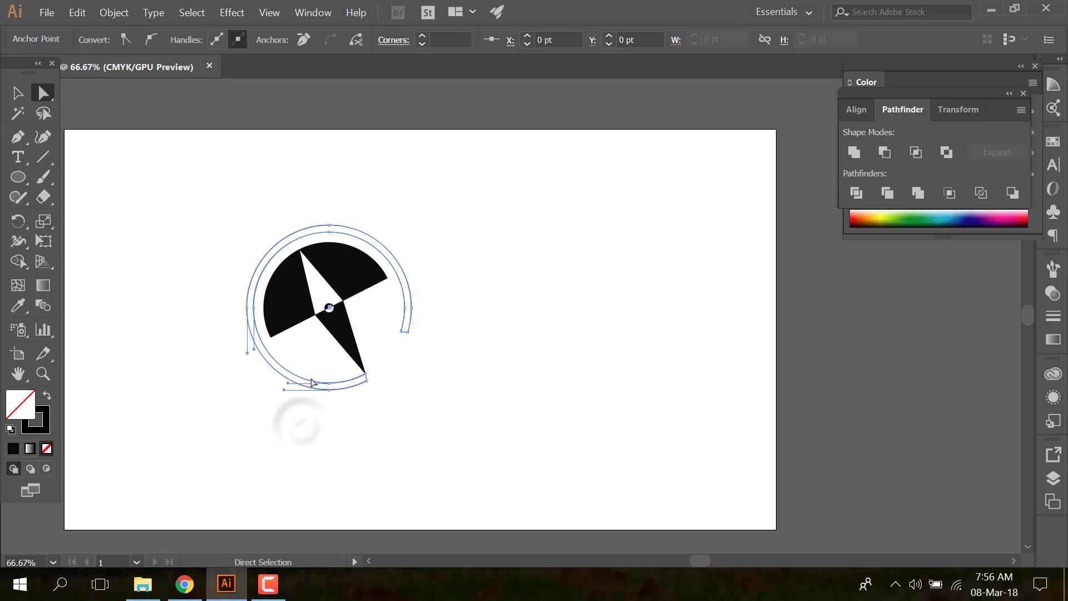
- Fill the open ring paths with solid black
click(19, 448)
click(413, 444)
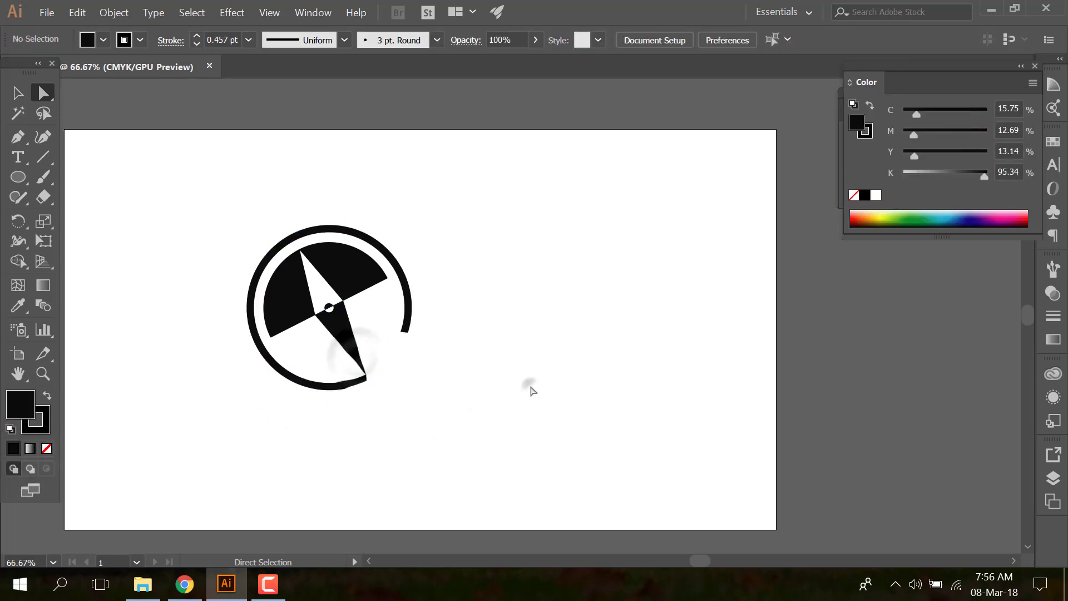
click(527, 388)
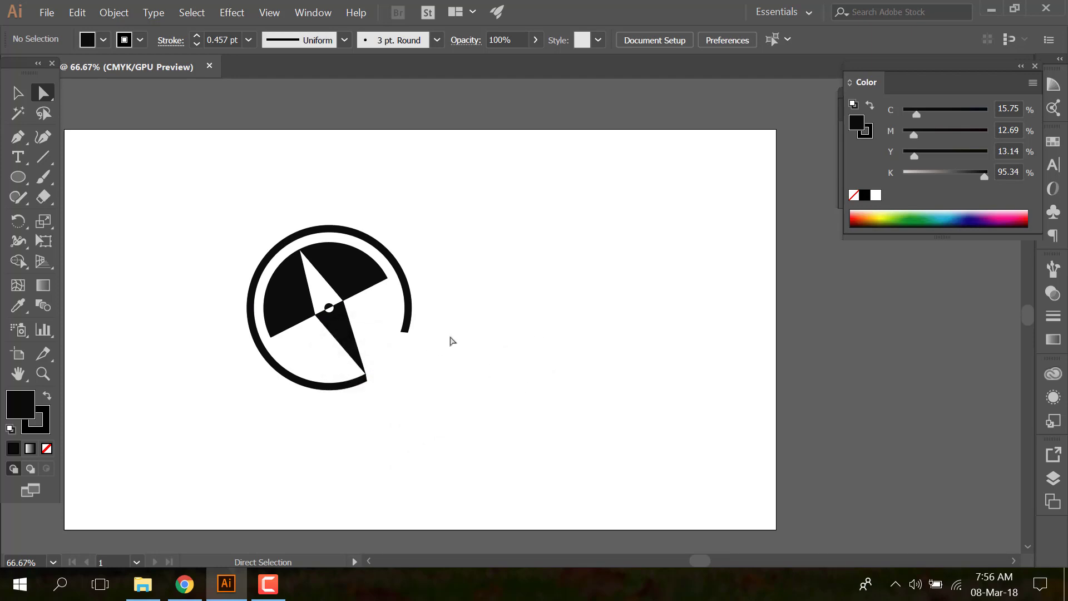
- Scale up the whole emblem slightly and move it left on the artboard
drag(231, 222, 496, 429)
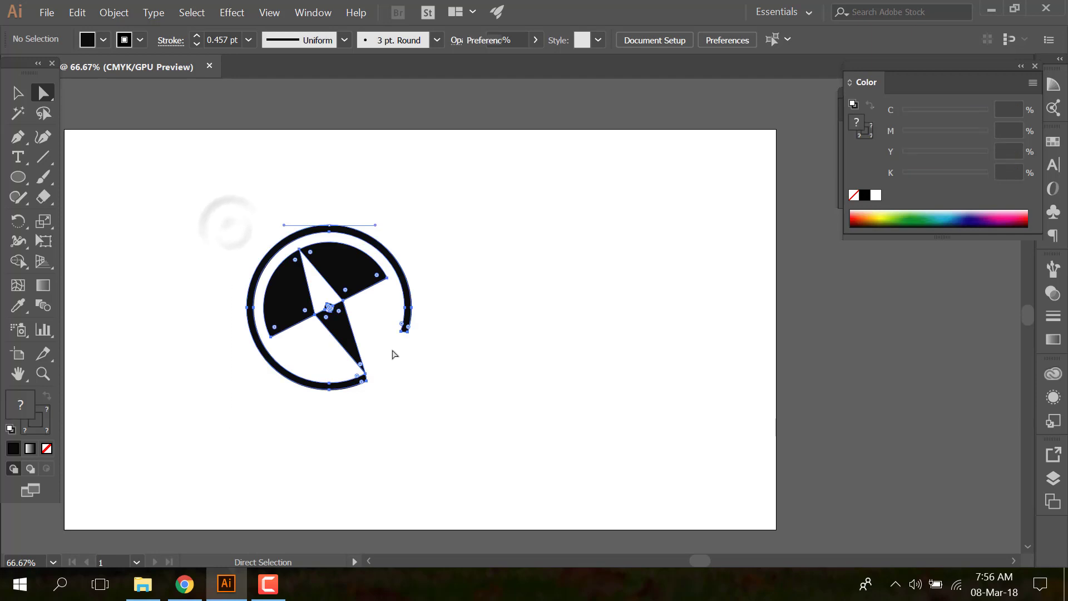
click(17, 96)
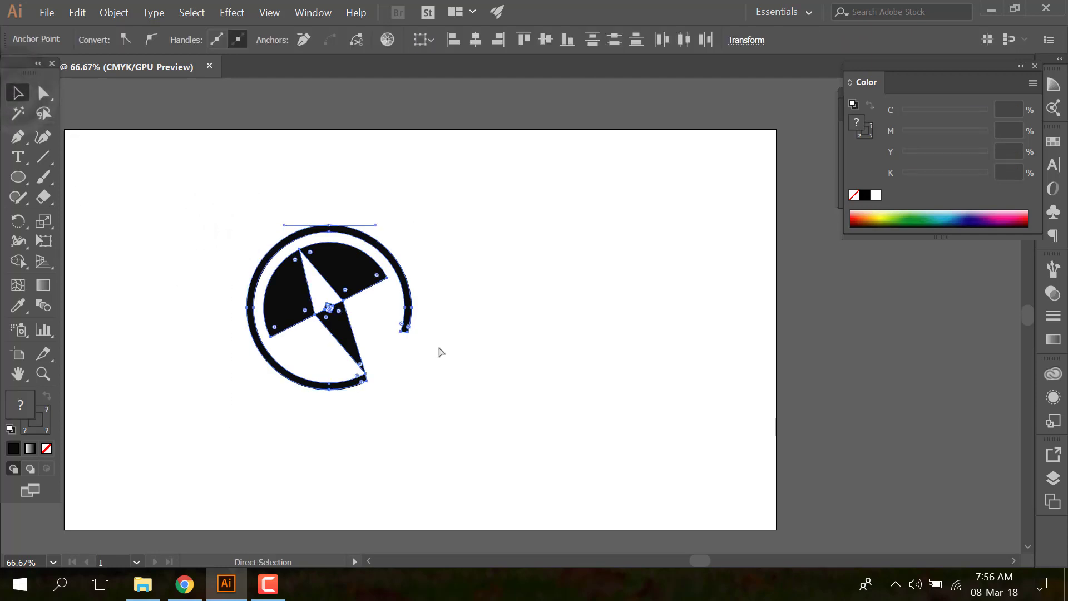
drag(411, 388, 431, 410)
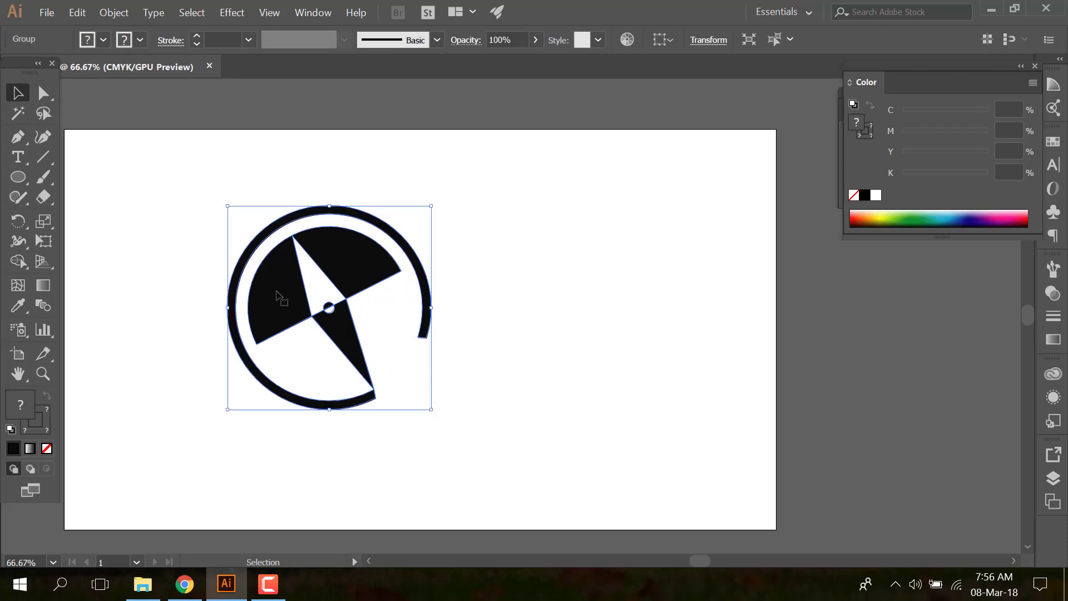
drag(278, 295, 187, 311)
click(516, 340)
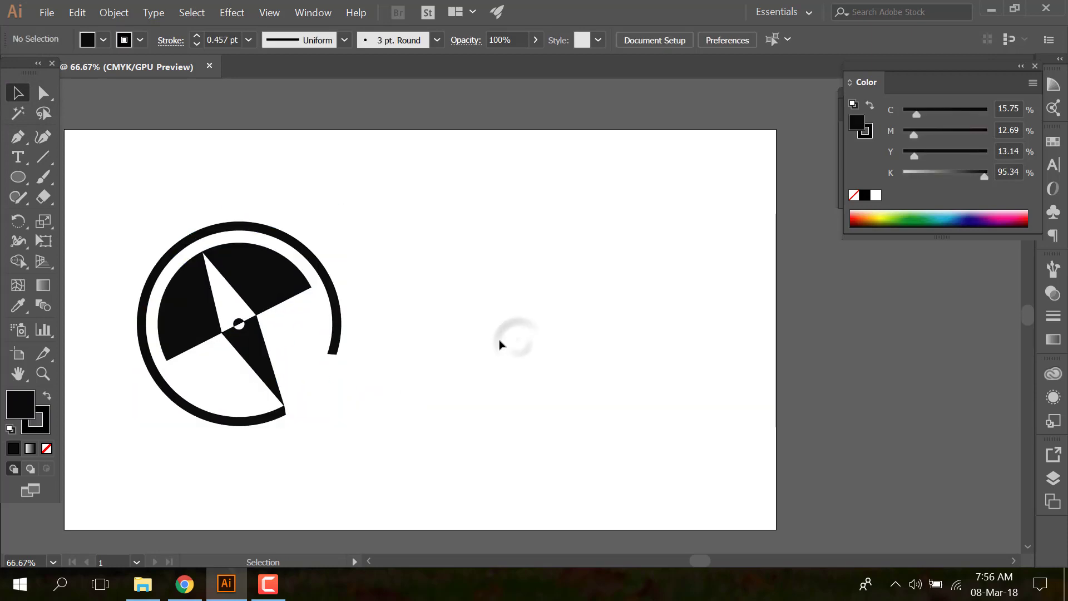
- Add 72 pt text 'Logo name' to the right of the emblem
click(18, 158)
click(367, 313)
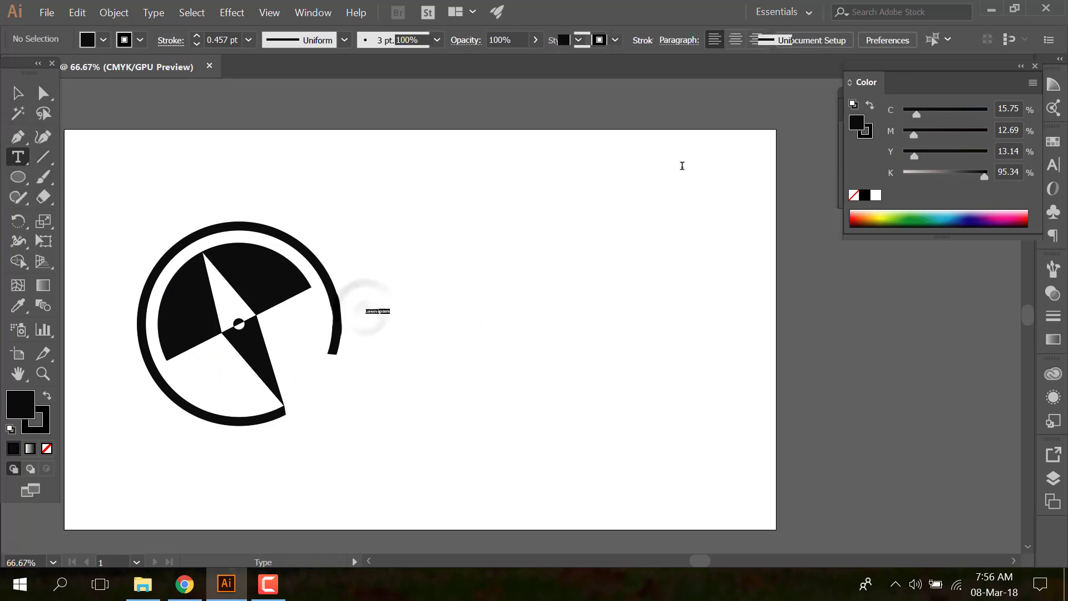
click(801, 40)
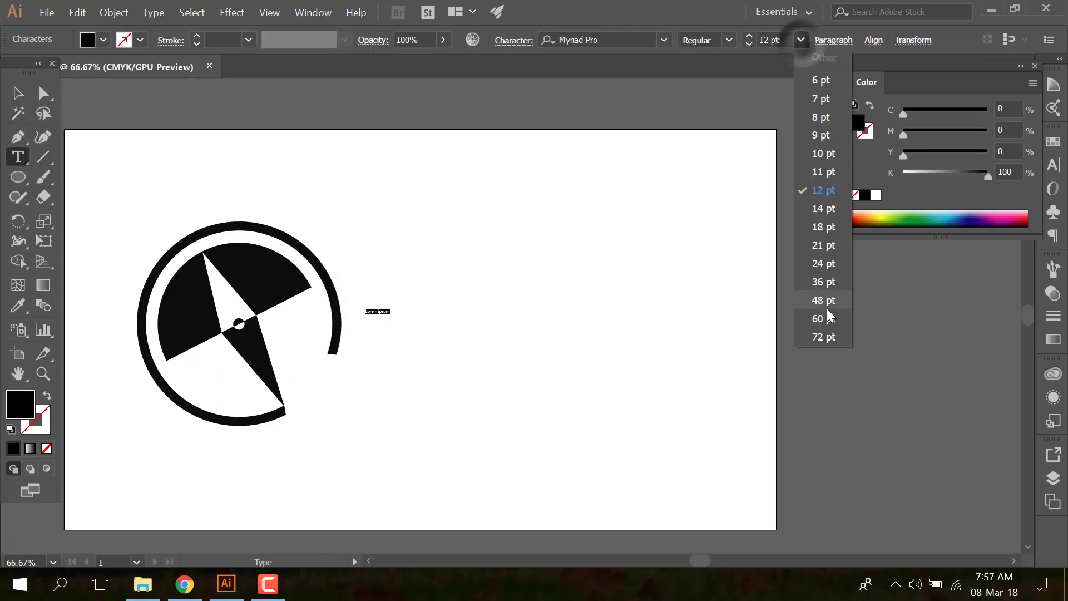
click(824, 336)
text(LO)
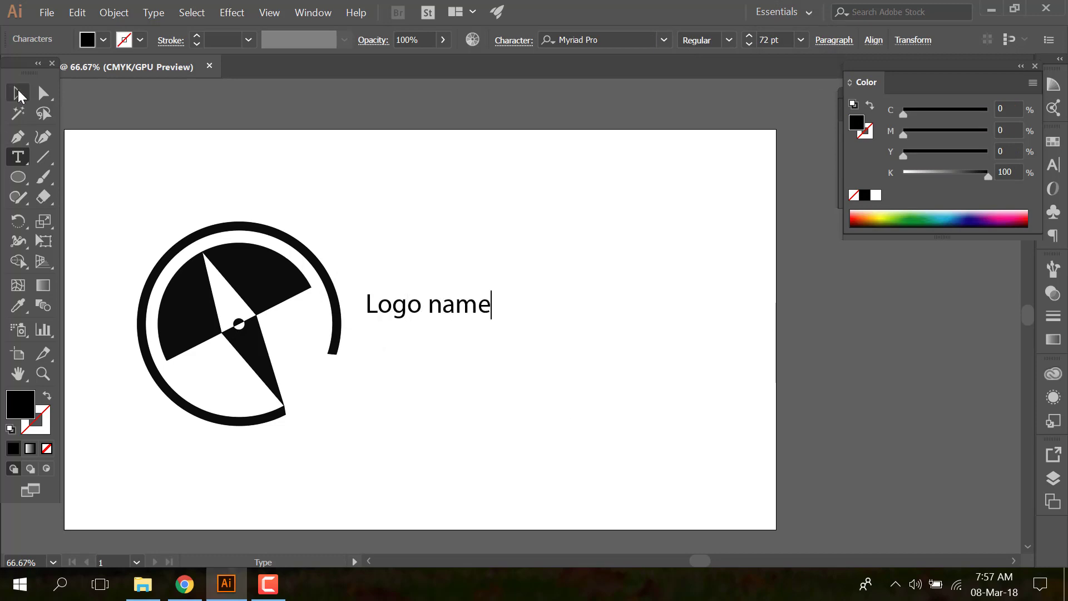
- Enlarge the 'Logo name' text to about 161.52 pt and zoom out
click(18, 95)
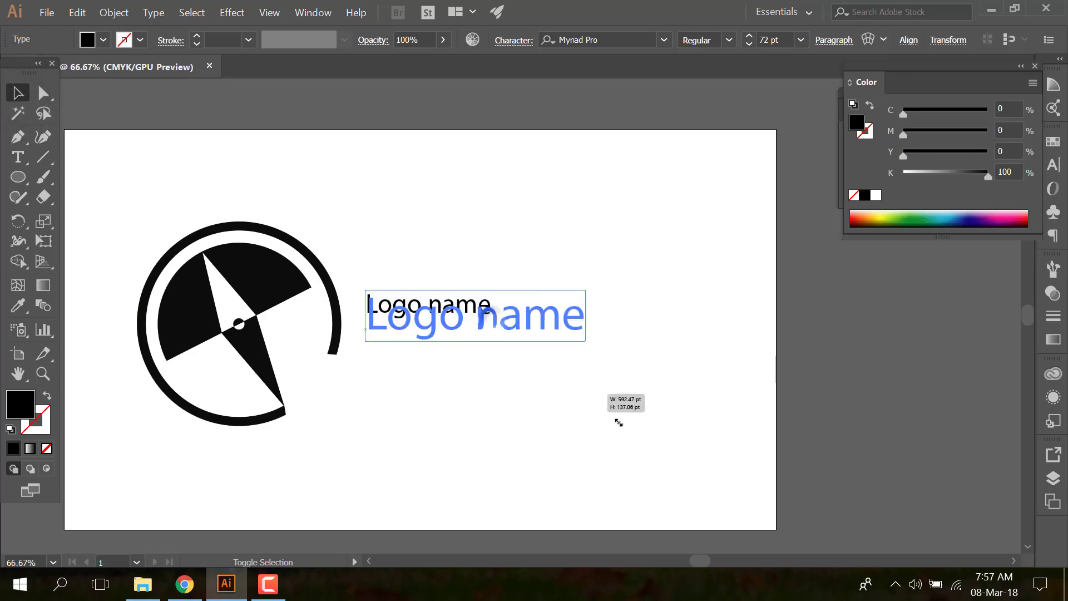
drag(492, 320, 649, 446)
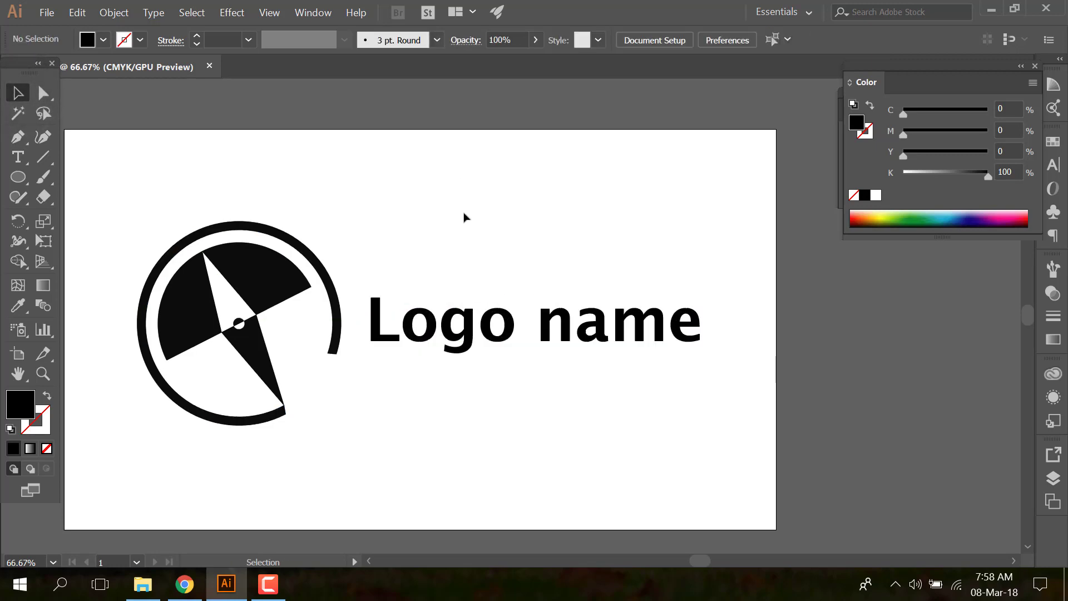
click(465, 320)
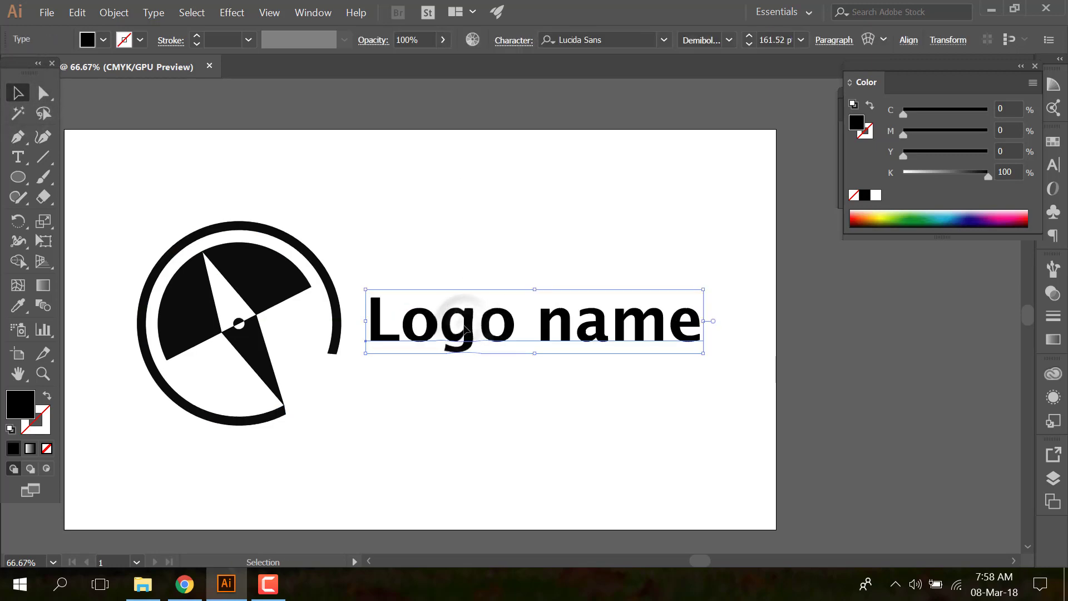
click(459, 430)
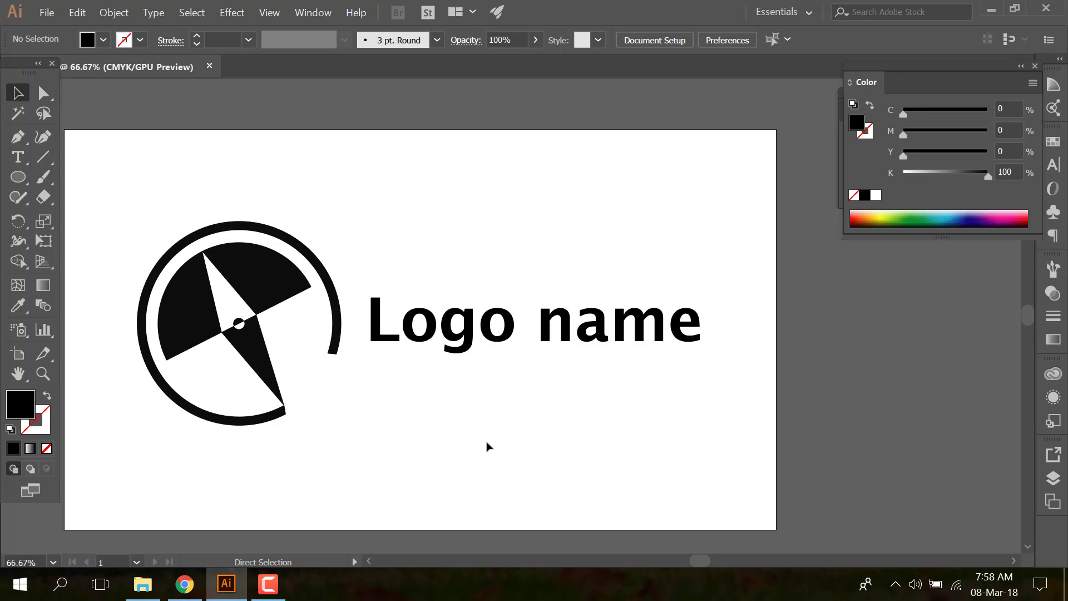
key(ctrl+minus)
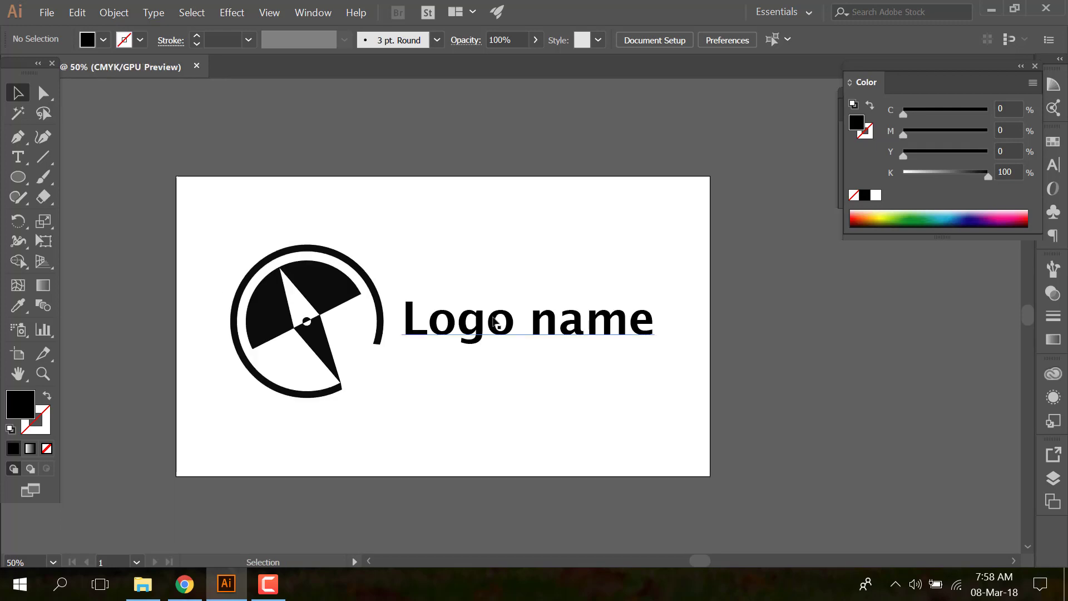